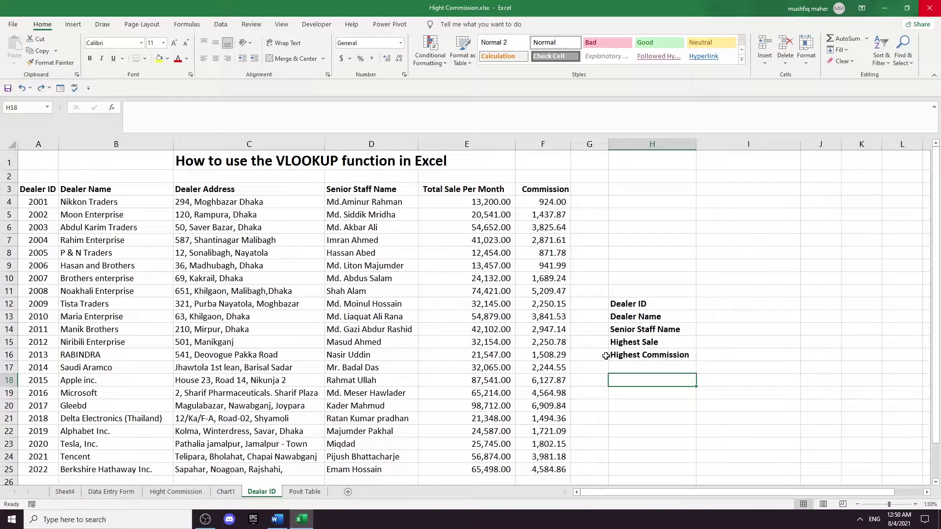
Give cell I12 a List validation sourced from the Dealer IDs =$A$4:$A$25
left_click(712, 304)
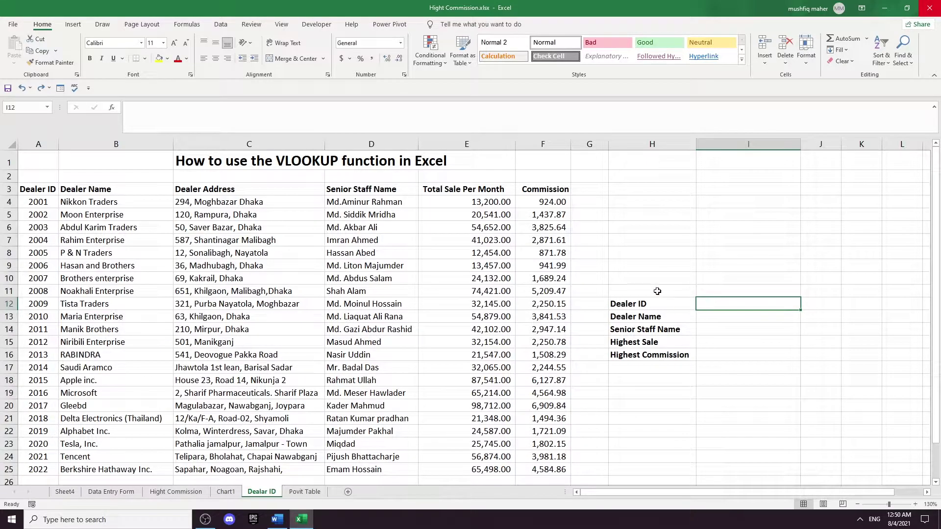
left_click(222, 25)
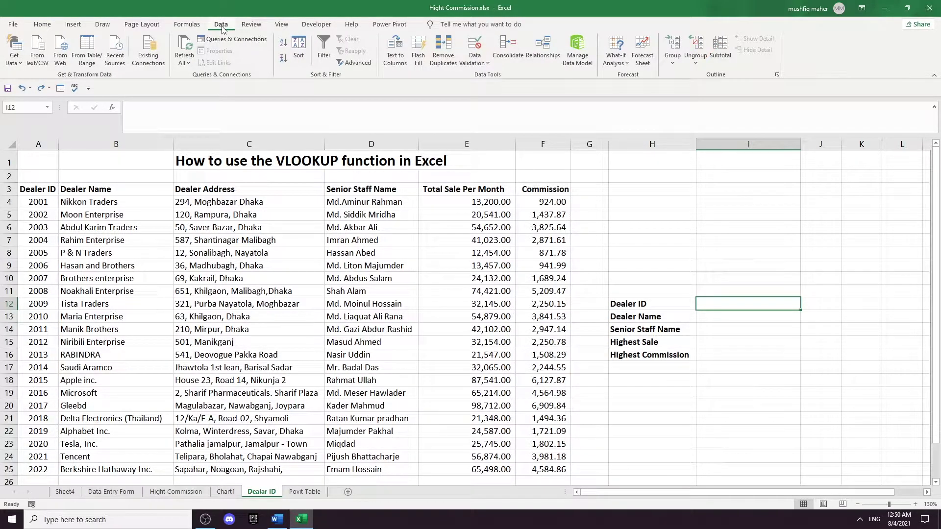
left_click(483, 64)
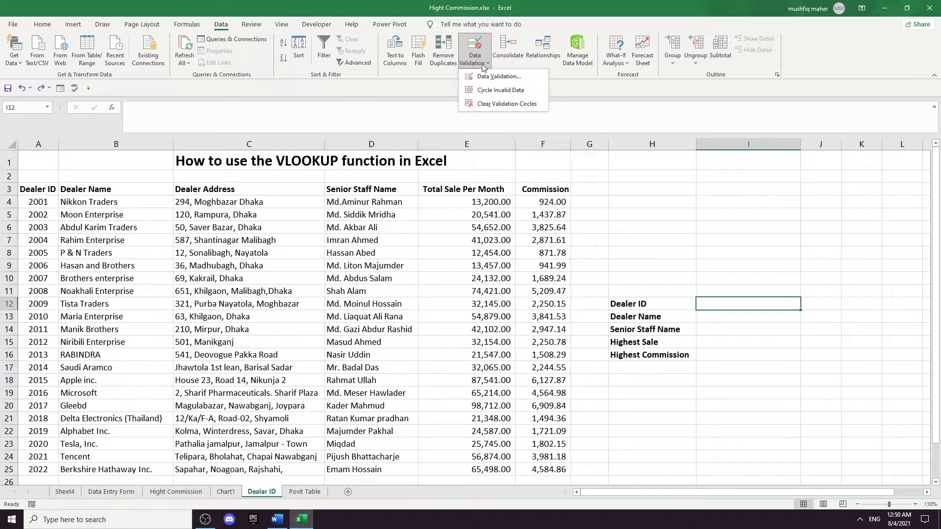
left_click(530, 76)
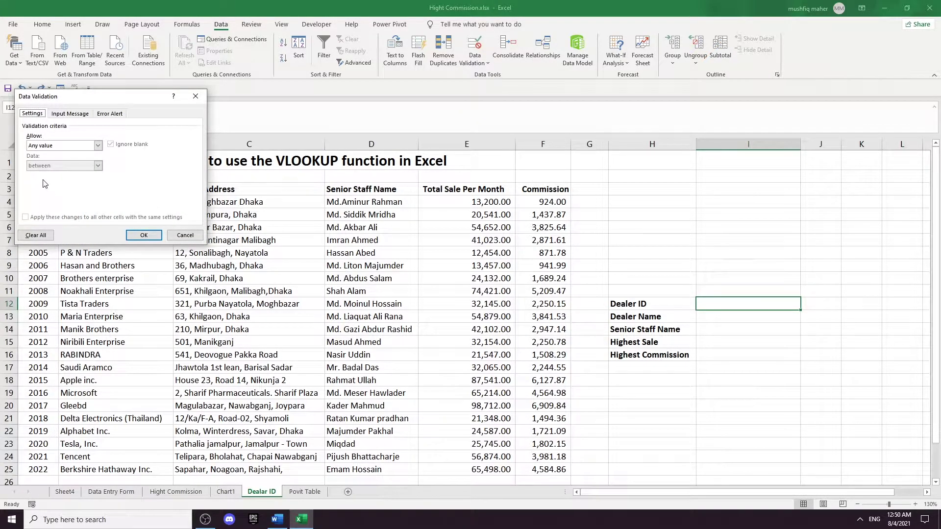
left_click(98, 146)
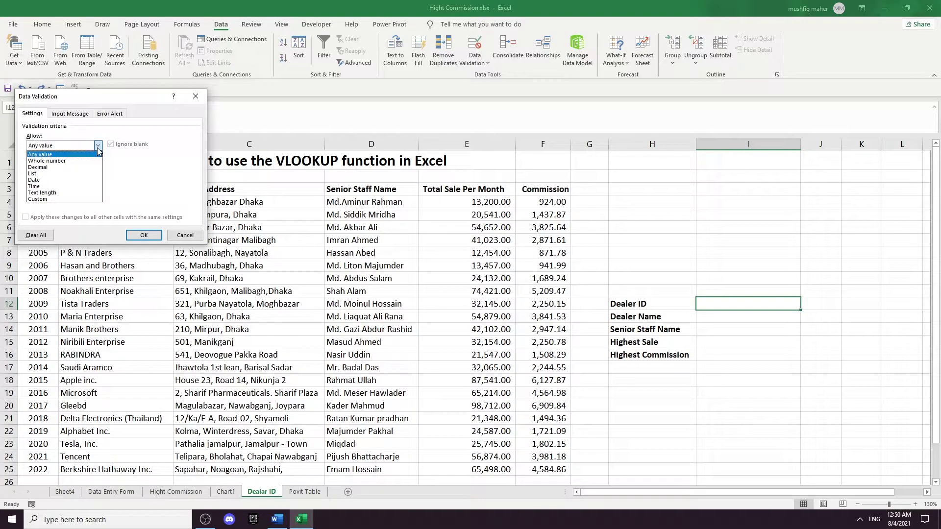
left_click(65, 174)
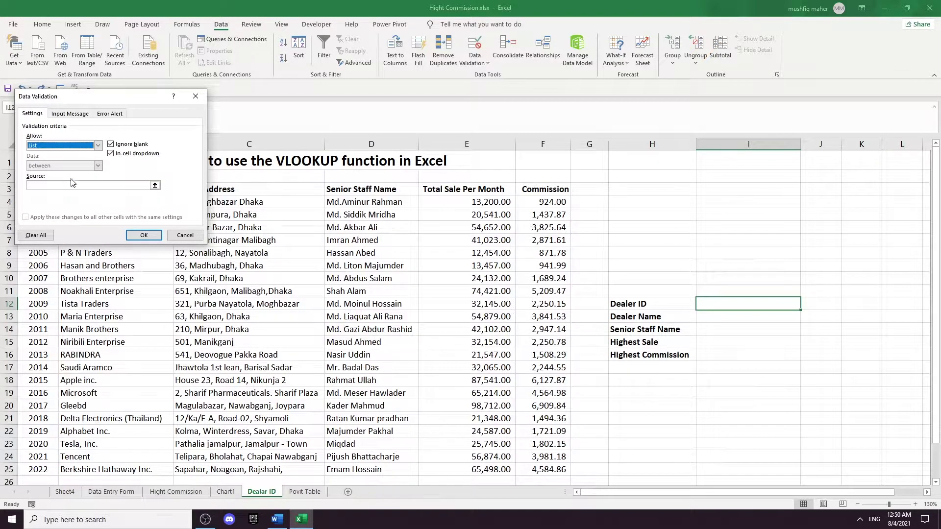
left_click(155, 186)
left_click(36, 206)
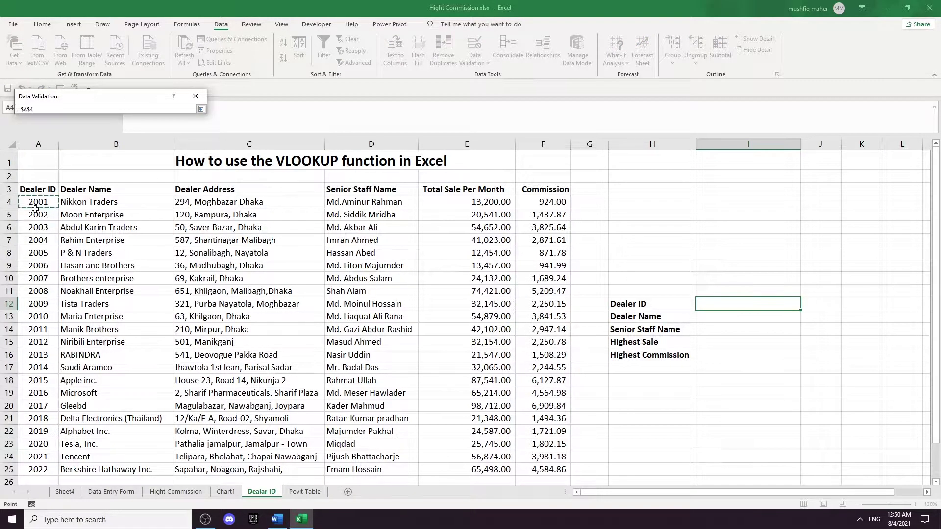
left_click_drag(36, 209, 31, 470)
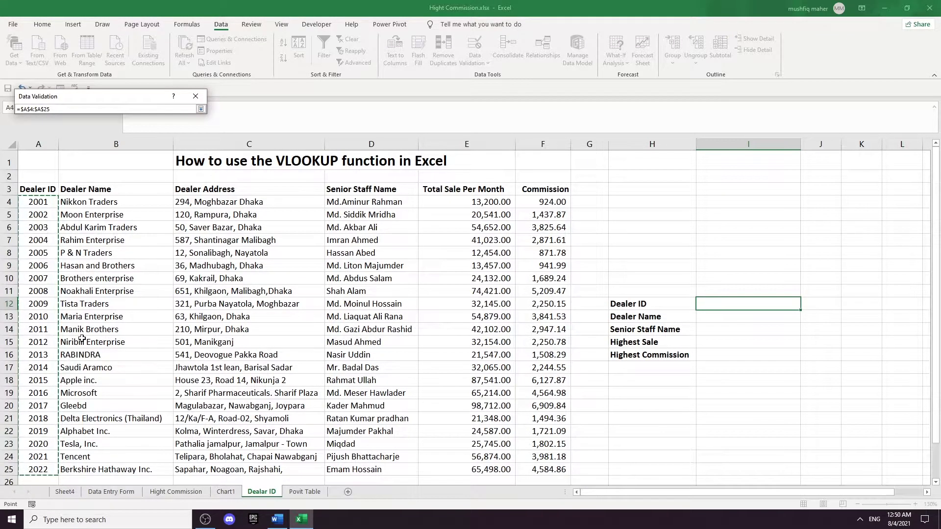
left_click(201, 111)
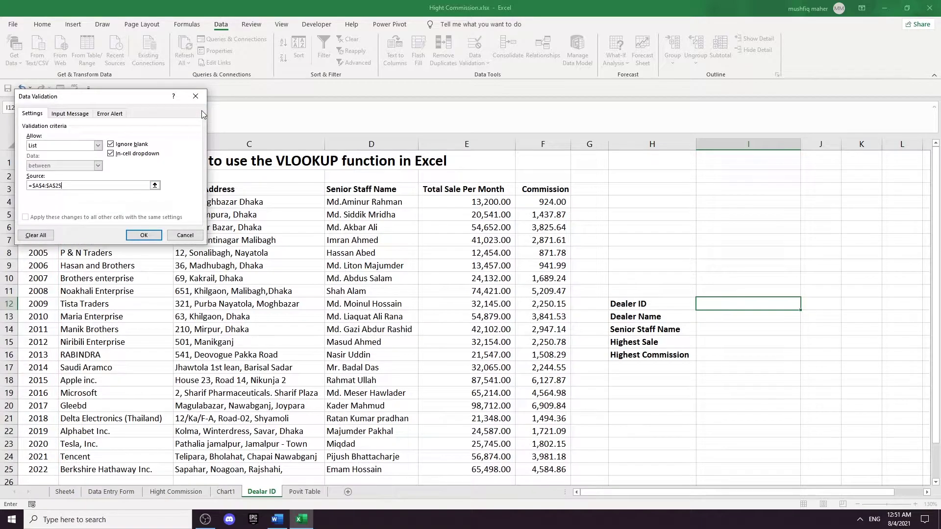
Apply the validation and test the I12 dropdown by choosing 2007, then 2013
left_click(144, 236)
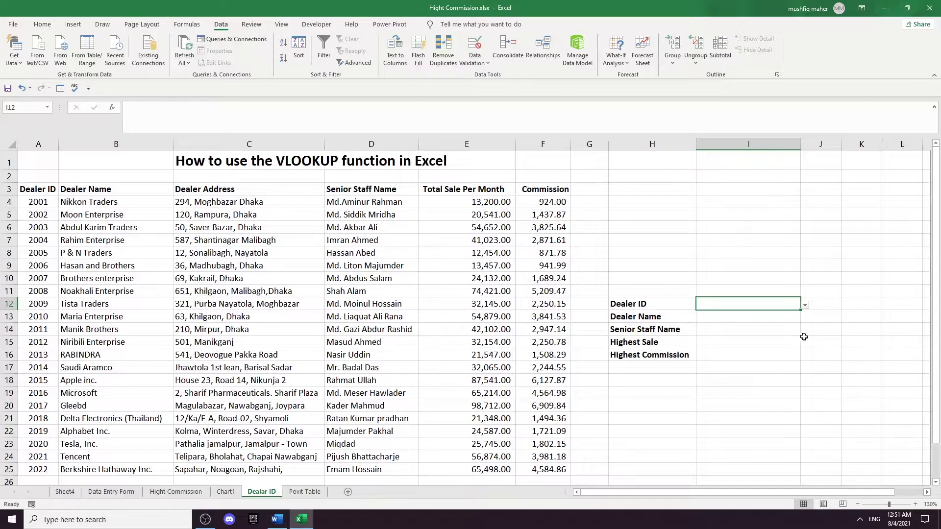
left_click(805, 306)
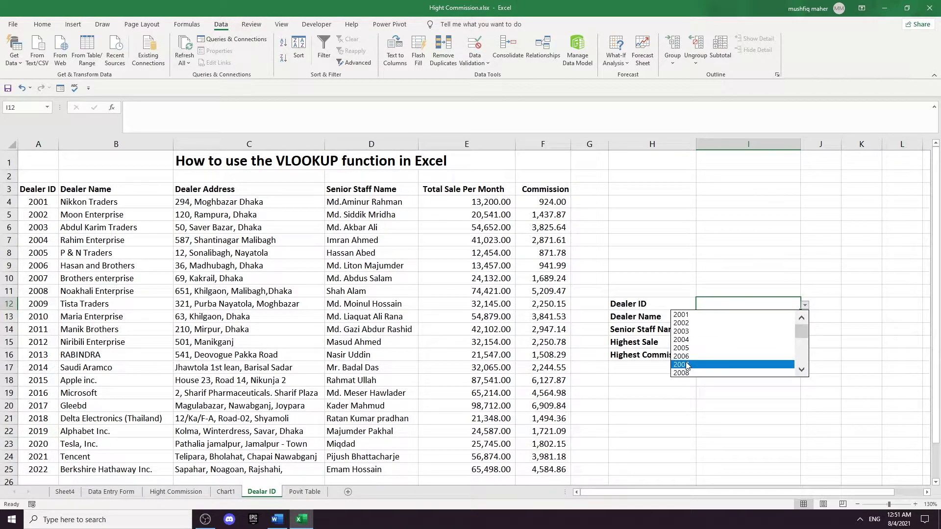
left_click(686, 365)
left_click(806, 307)
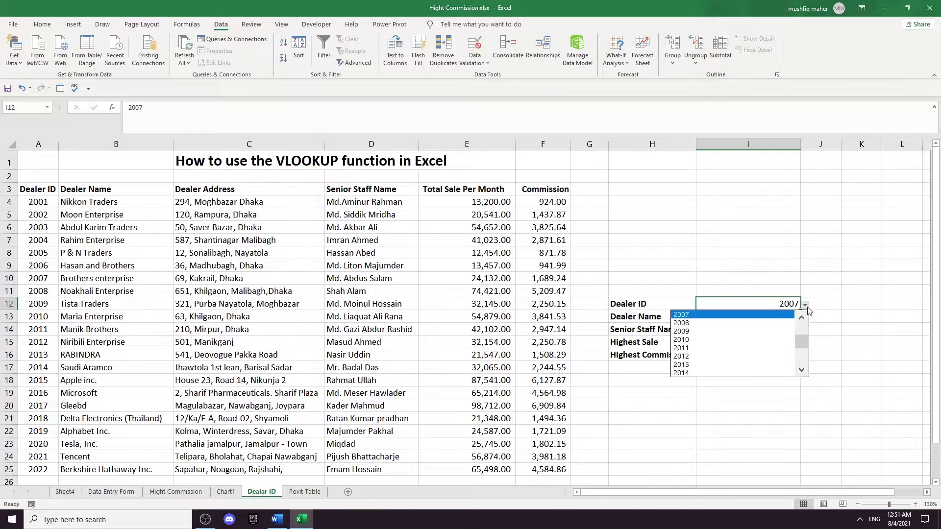
left_click(702, 369)
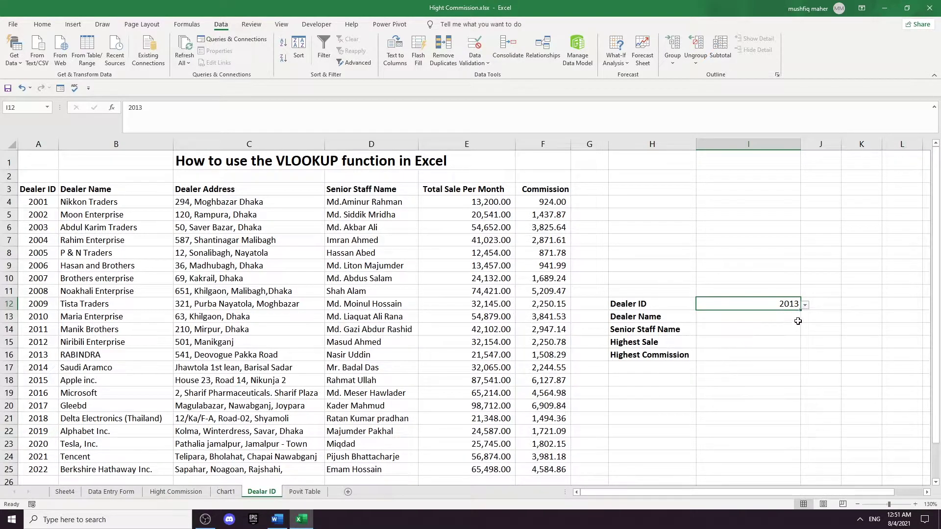
Choose Dealer ID 2014, then 2018, and select I13 for the Dealer Name result
left_click(806, 307)
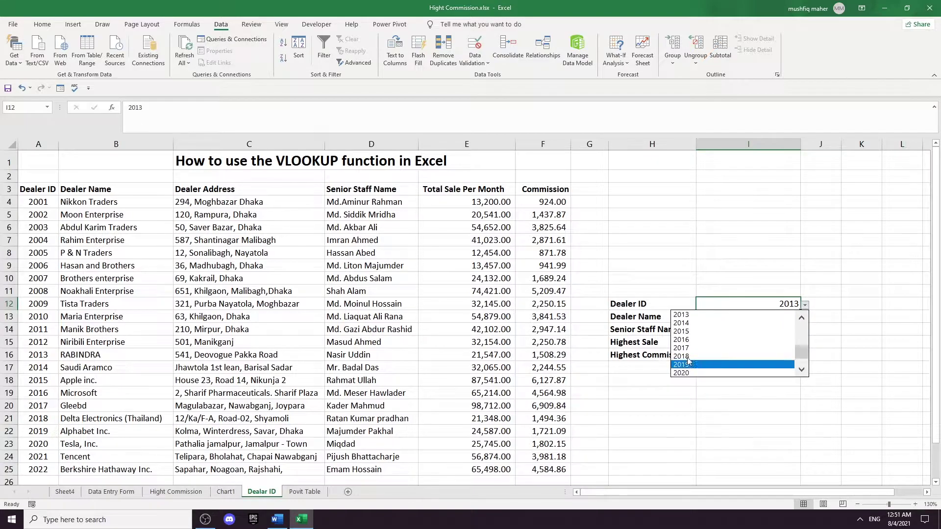
left_click(685, 323)
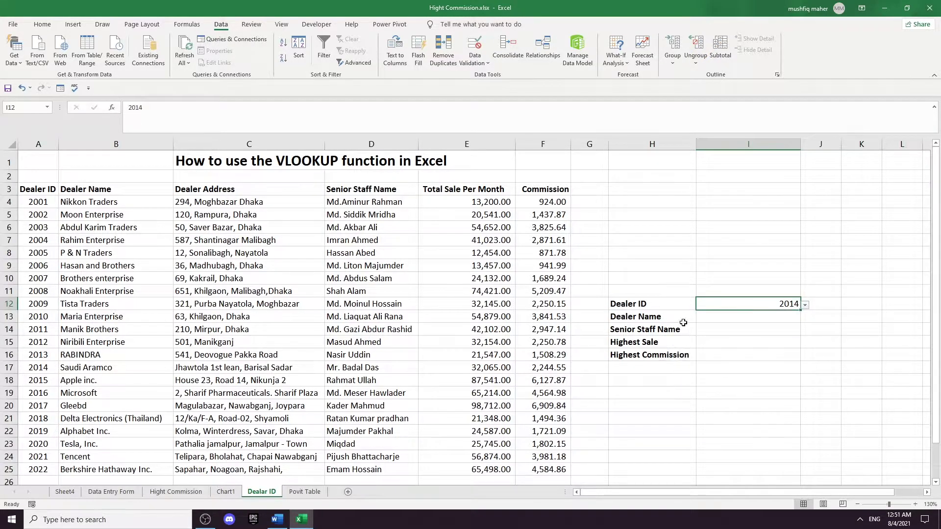
left_click(805, 305)
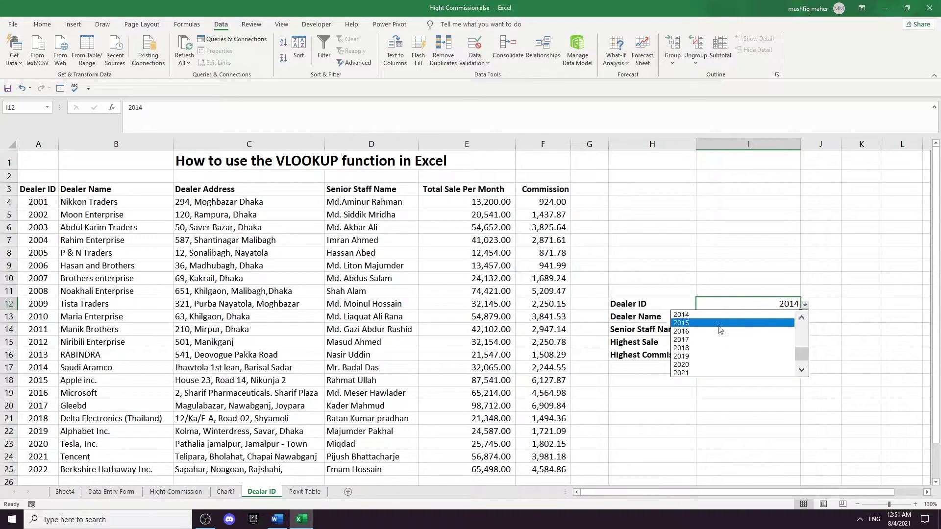
left_click(691, 348)
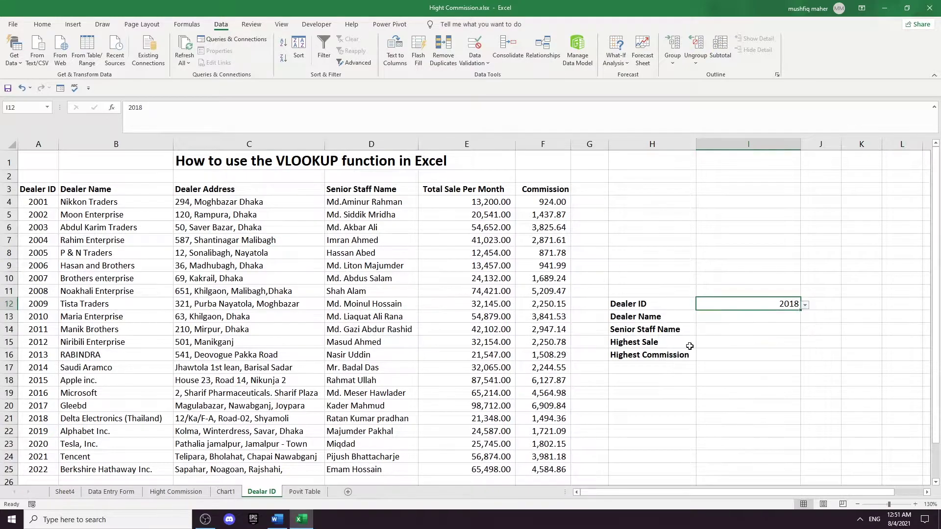
left_click(730, 367)
left_click(629, 317)
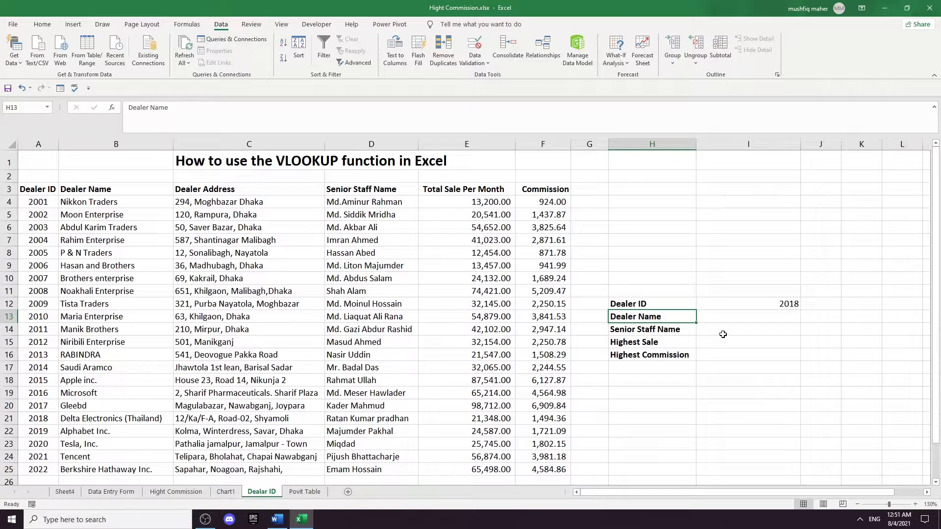
left_click(724, 318)
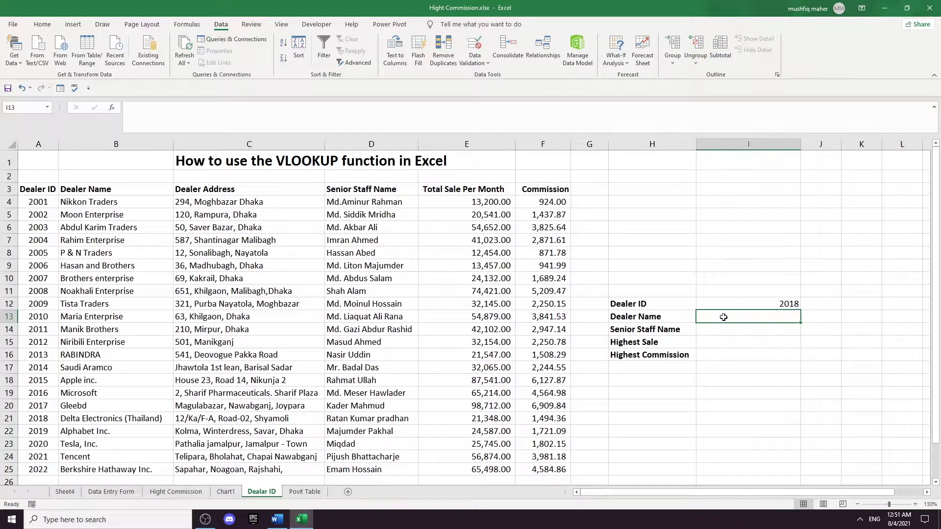
Enter =VLOOKUP(I12,A3:F25,2,0) in I13 so Dealer Name shows Delta Electronics (Thailand)
type("+")
key("BackSpace")
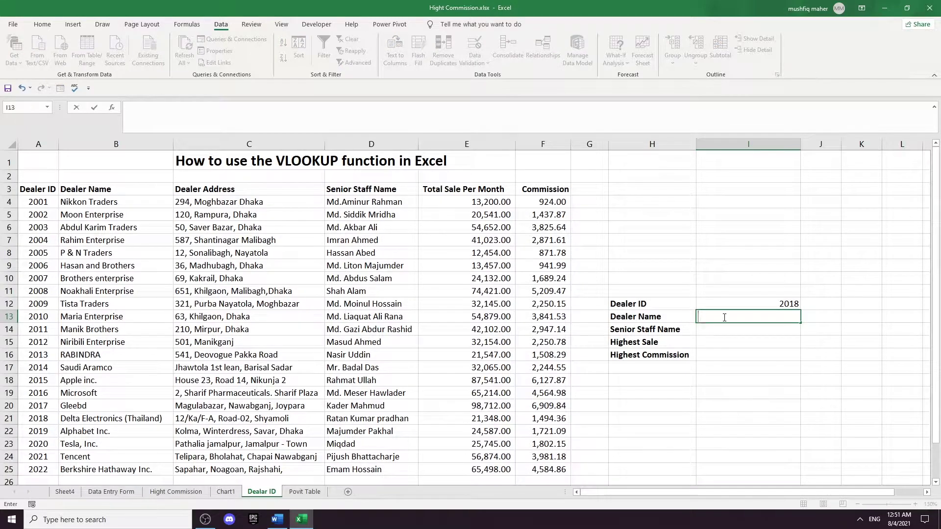
type("=V")
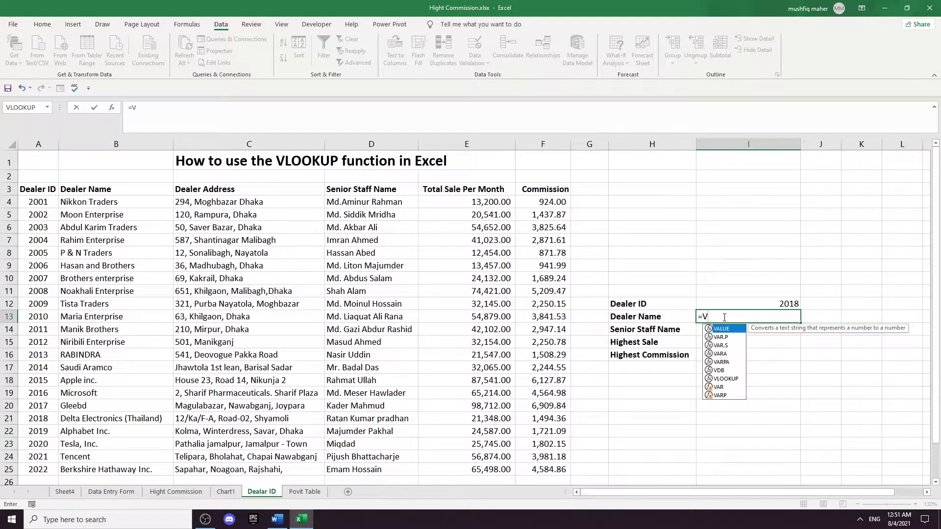
type("L")
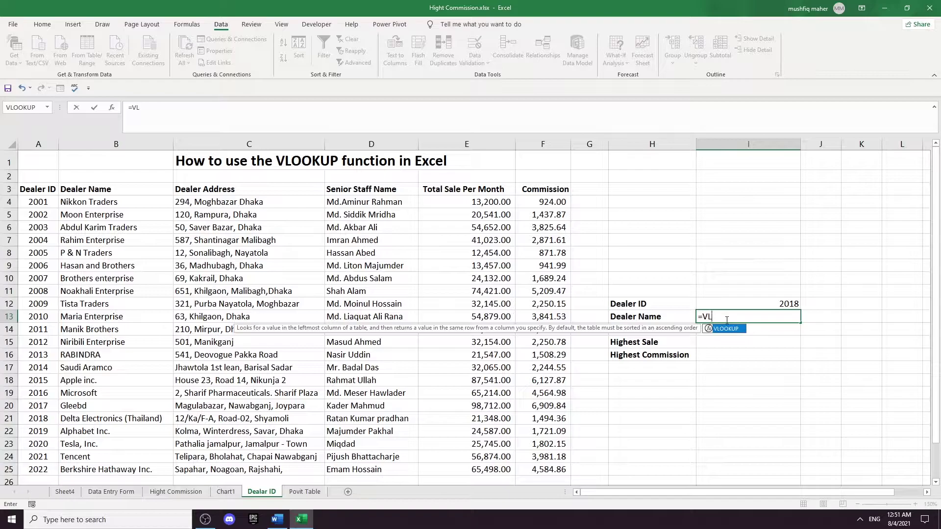
double_click(729, 329)
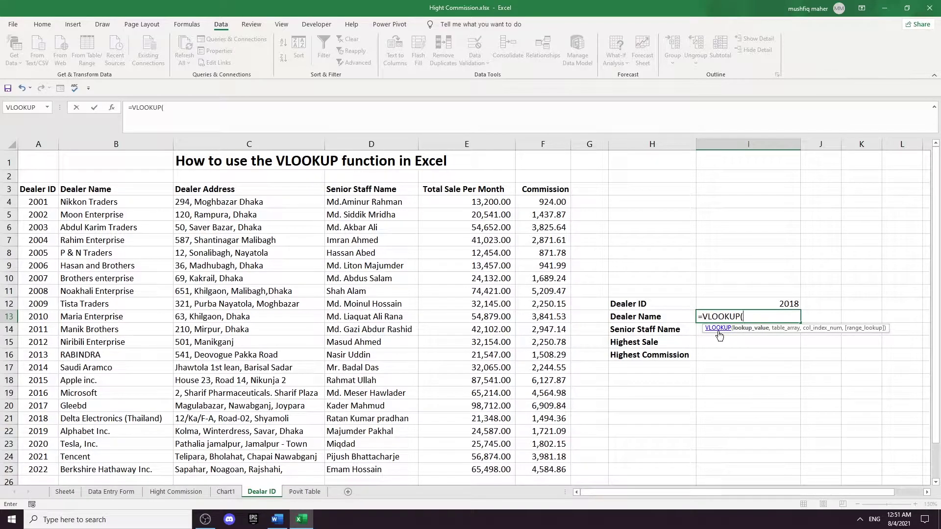
type("I12")
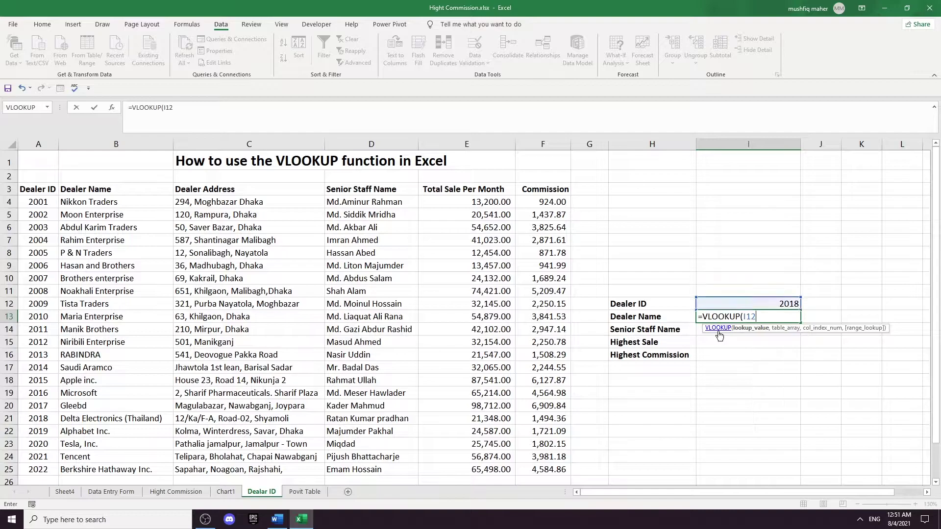
type(",")
left_click(25, 190)
left_click_drag(25, 190, 544, 476)
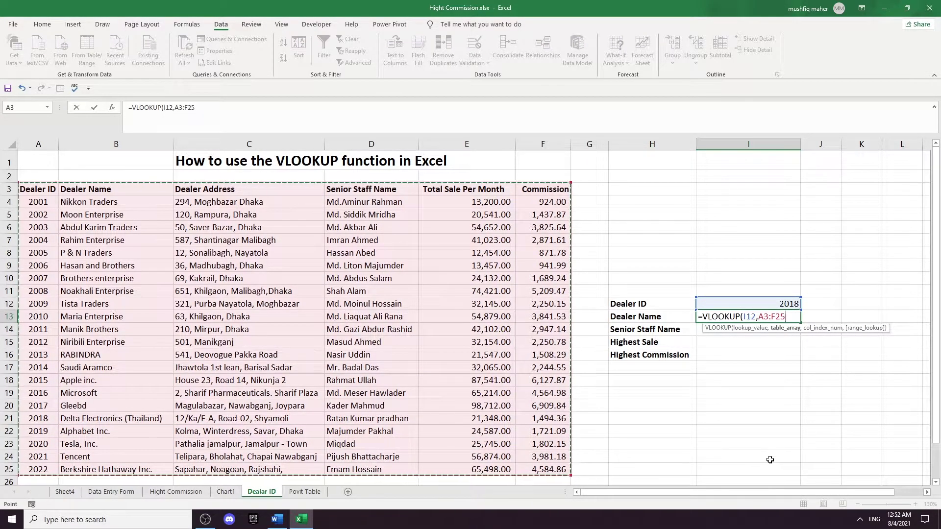
type(",2")
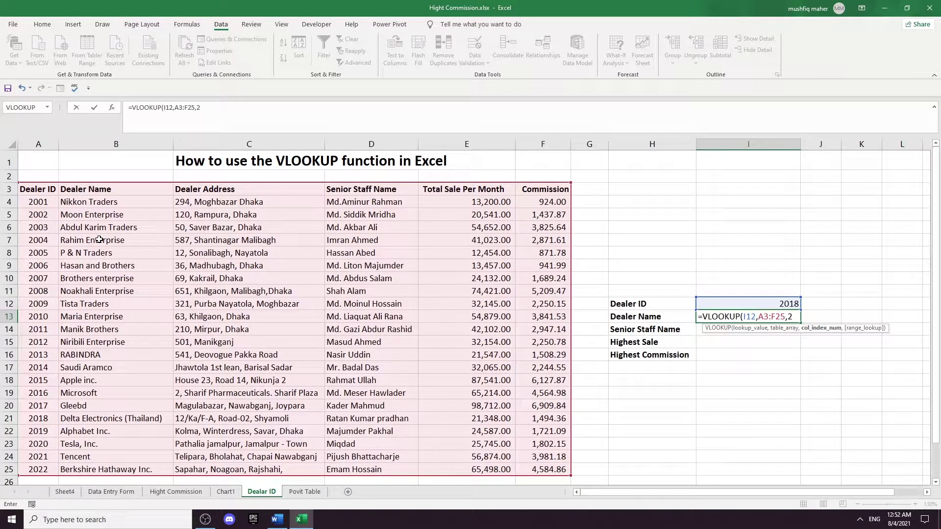
type(",")
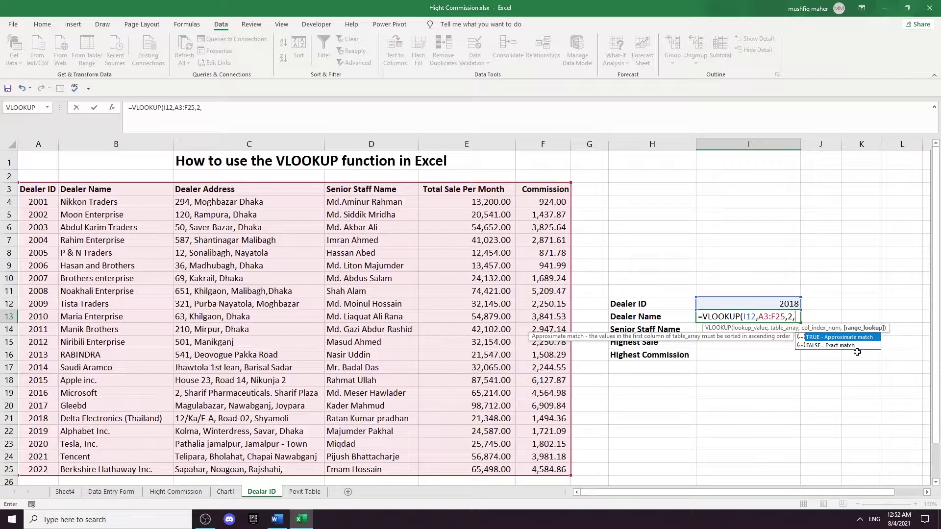
type("0")
type(")")
key("Return")
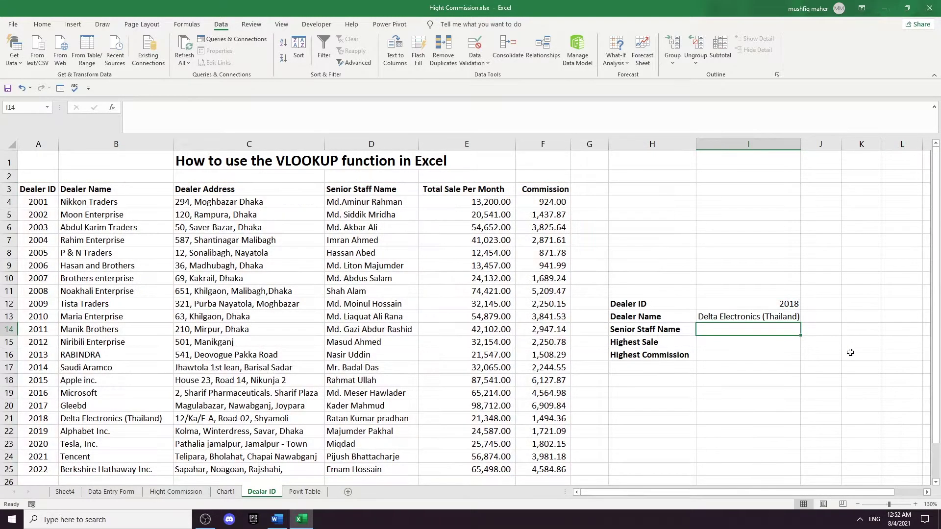
Switch the I12 Dealer ID to 2017, then 2016, so Dealer Name shows Microsoft
left_click(780, 418)
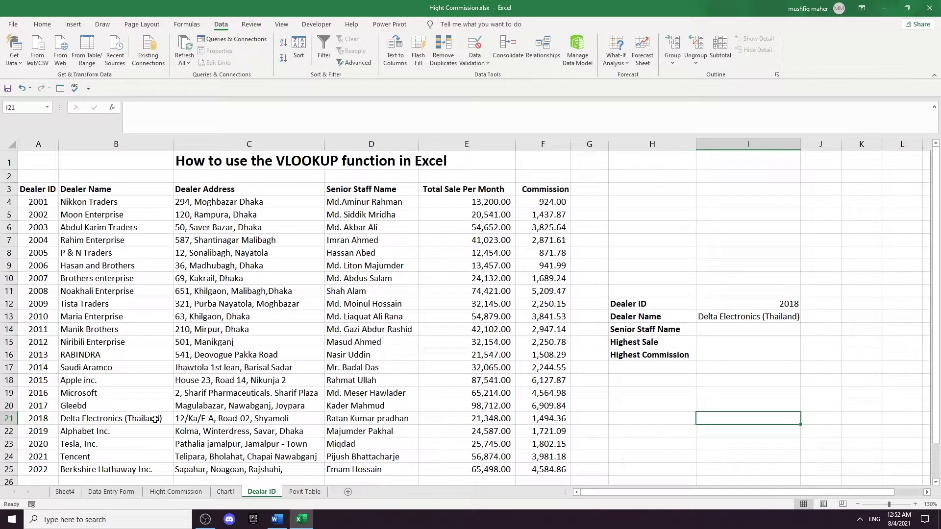
left_click(778, 303)
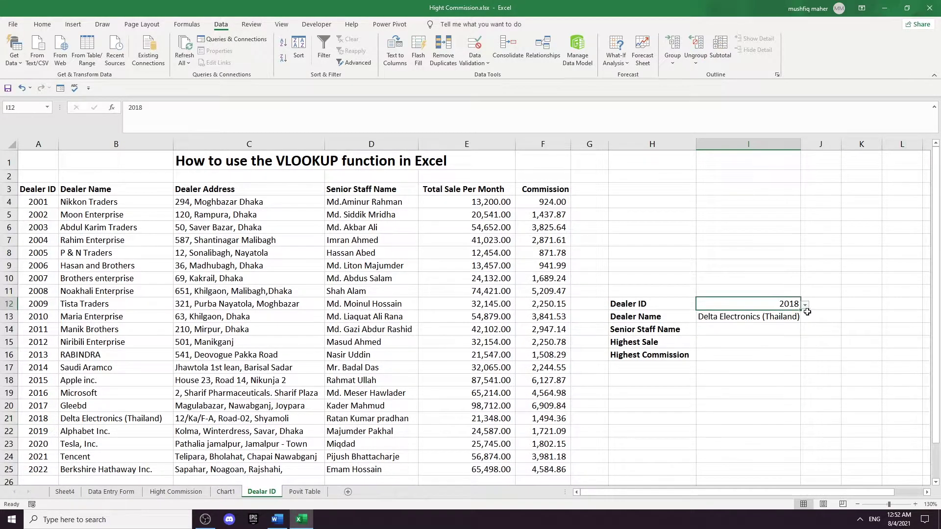
left_click(805, 306)
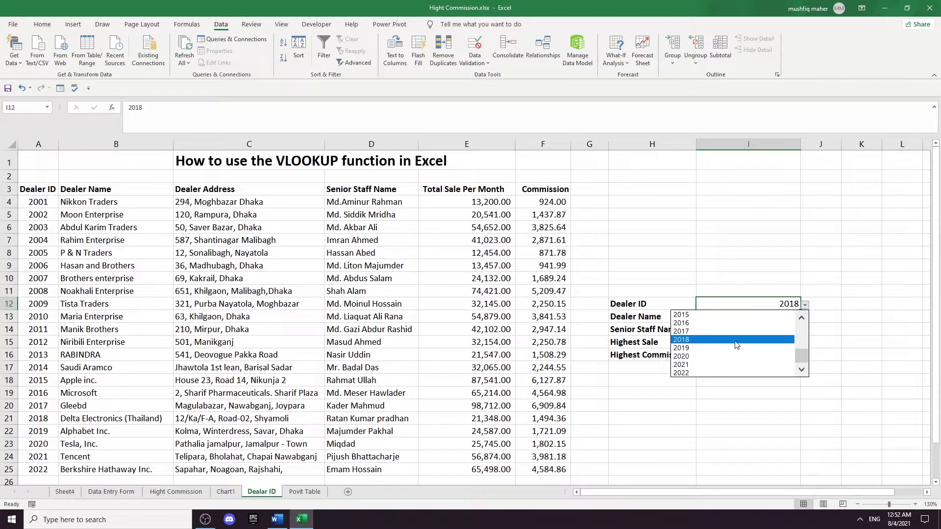
left_click(700, 331)
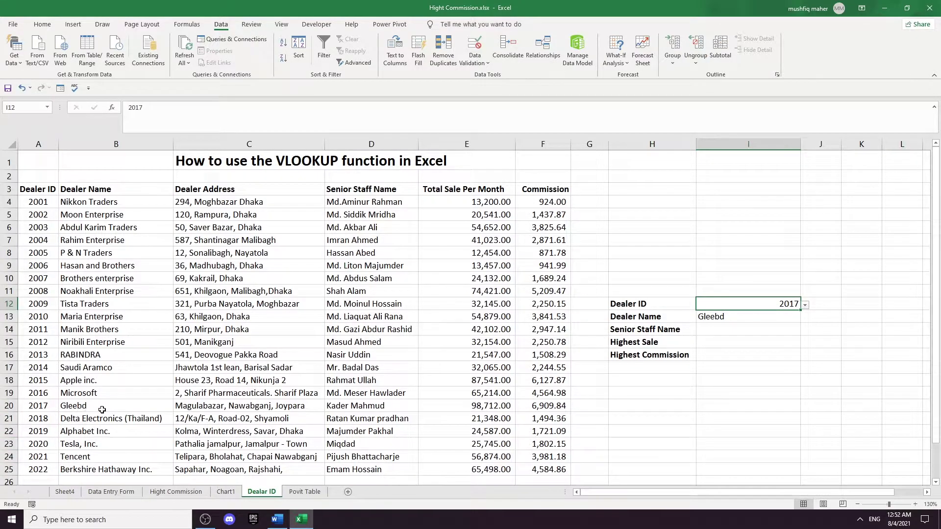
left_click(805, 305)
left_click(731, 323)
Enter =VLOOKUP(I12,A3:F25,4,0) in I14 to return dealer 2016's senior staff name
left_click(706, 329)
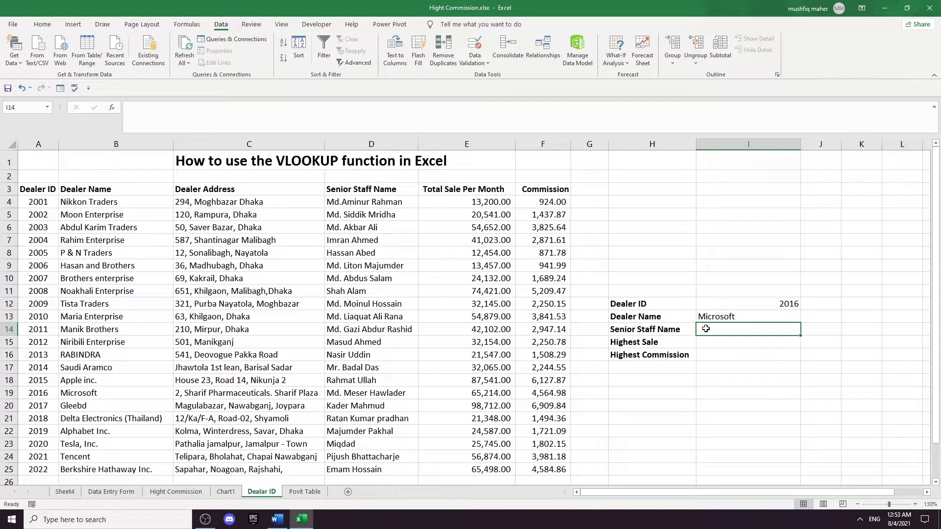
type("=")
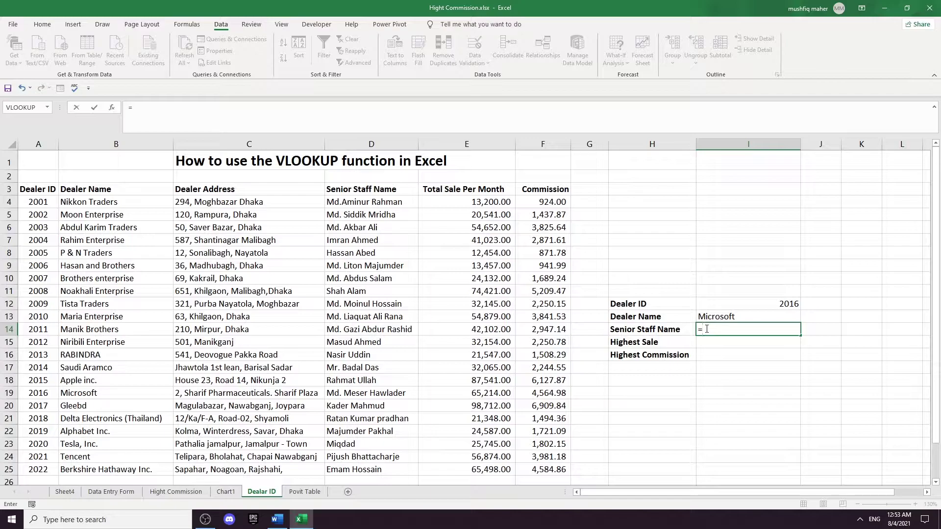
type("v")
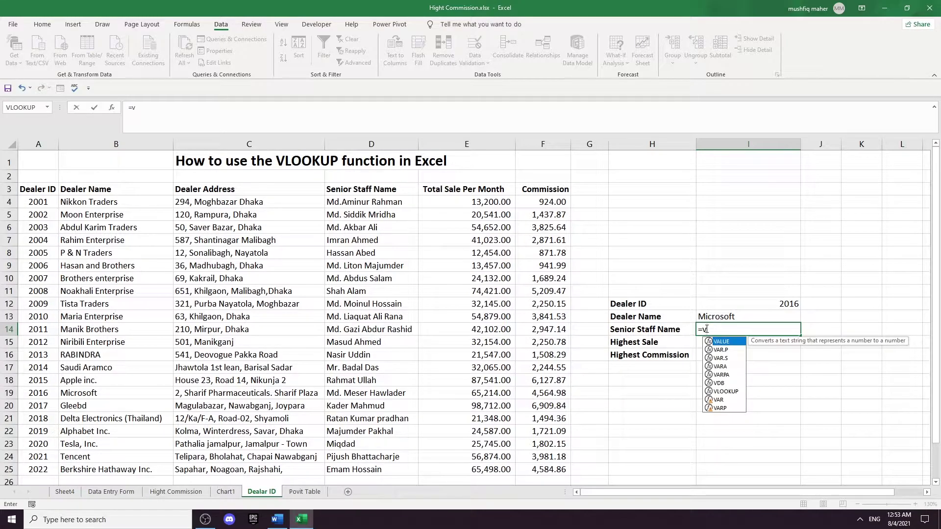
double_click(726, 391)
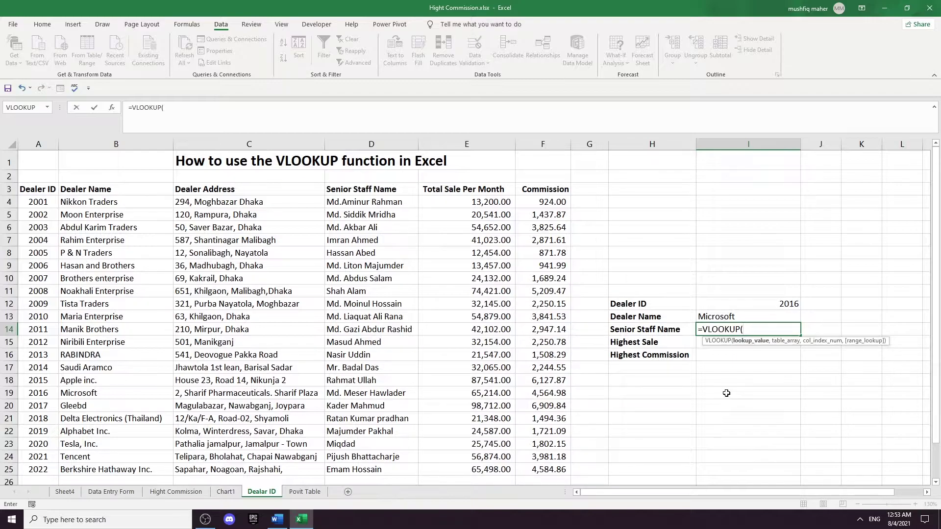
type("I12")
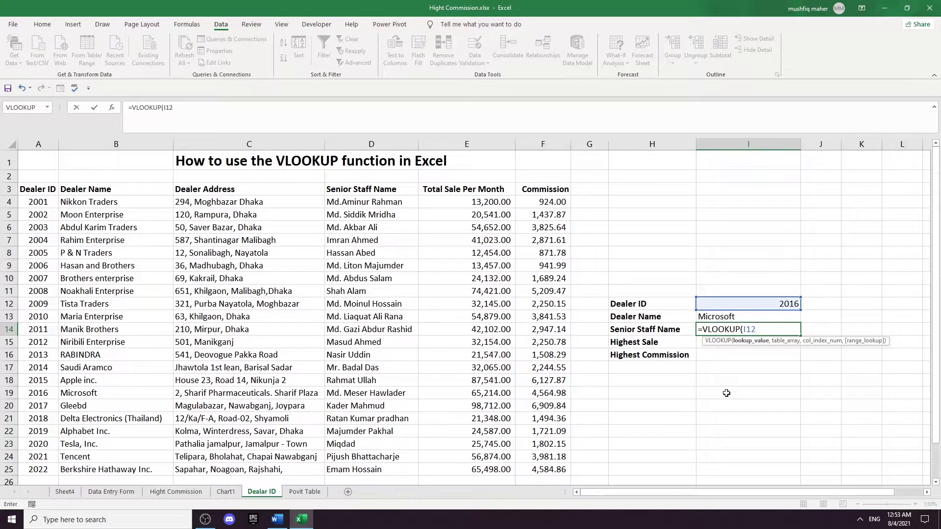
type(",")
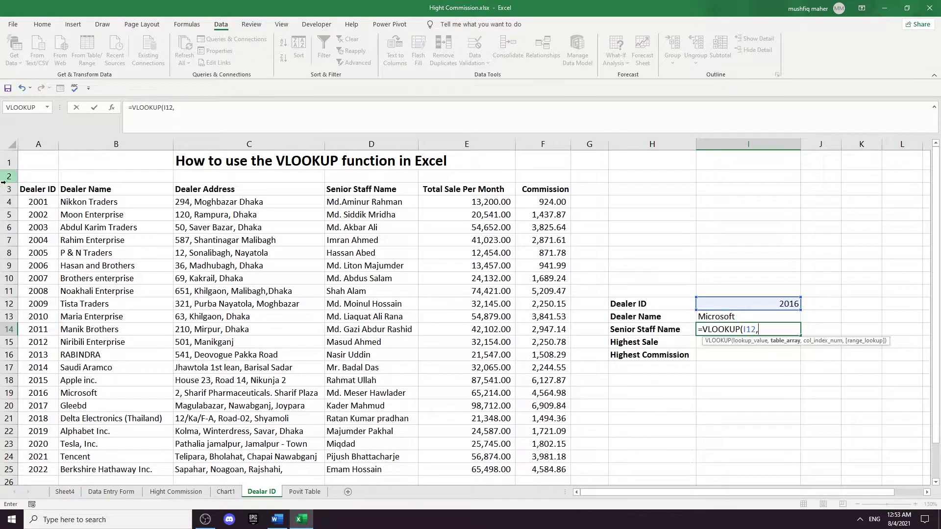
left_click_drag(24, 190, 543, 477)
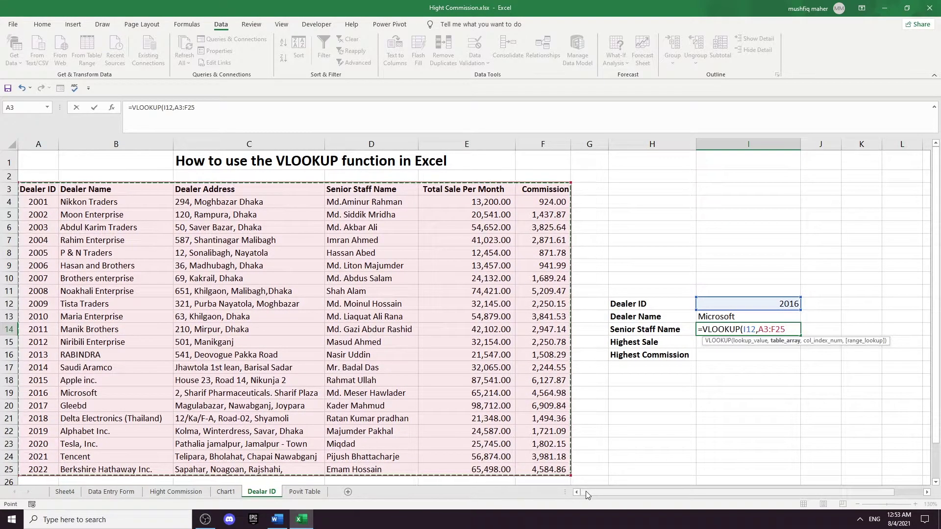
type(",4")
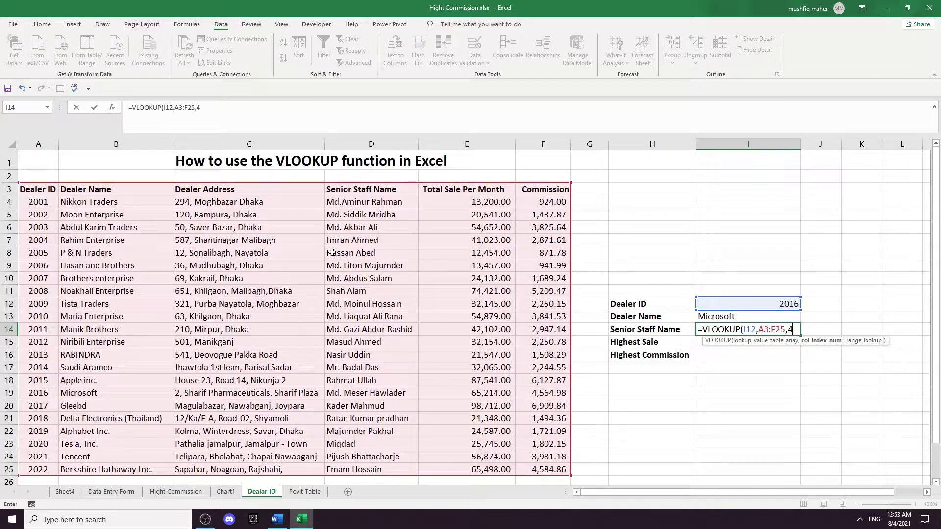
type(",0")
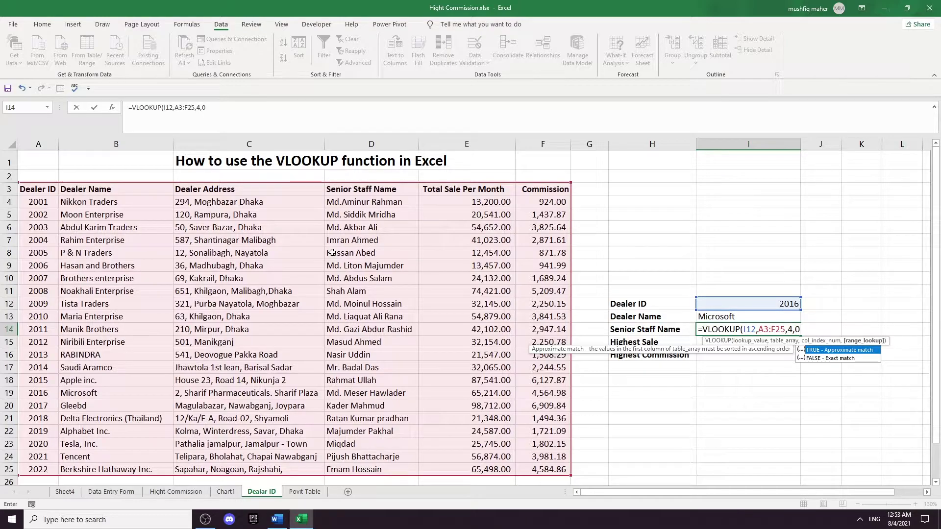
type(")")
key("Return")
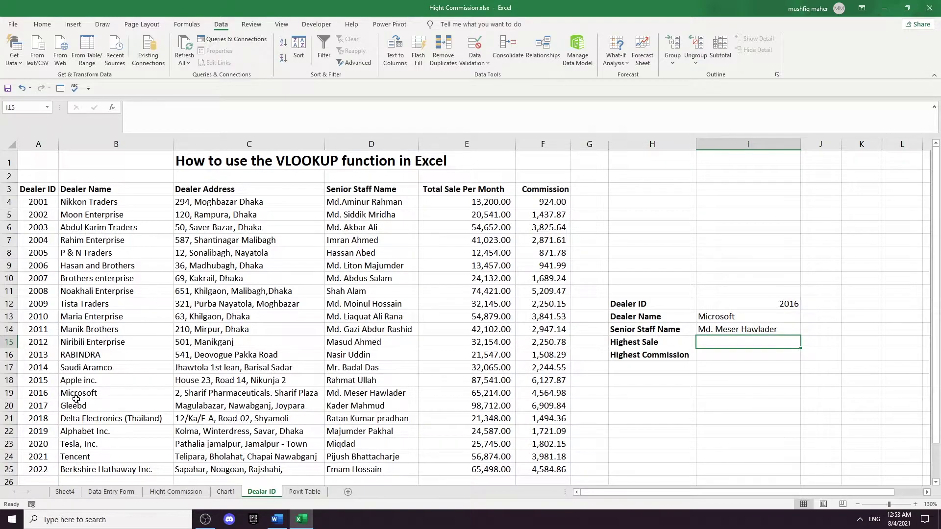
Set Dealer ID to 2020 and compare the staff name with row 23 of the table
left_click(379, 398)
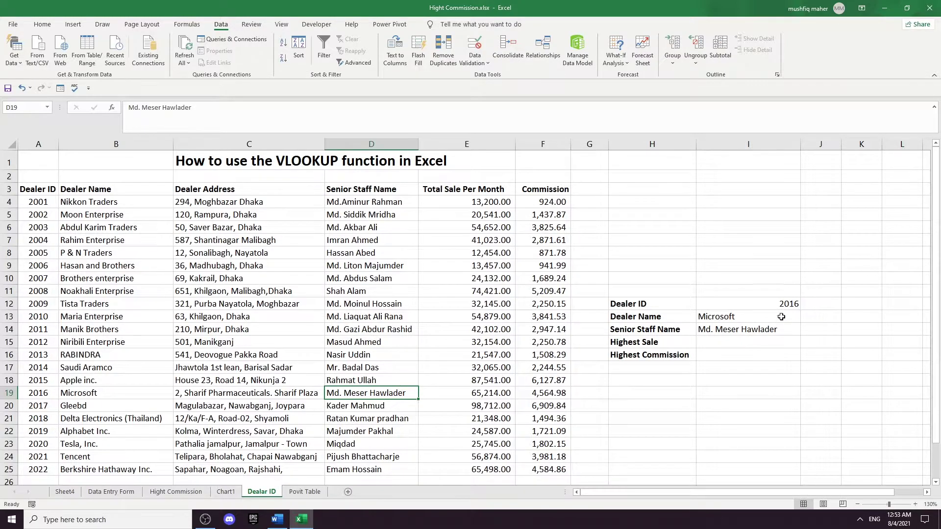
left_click(791, 303)
left_click(806, 305)
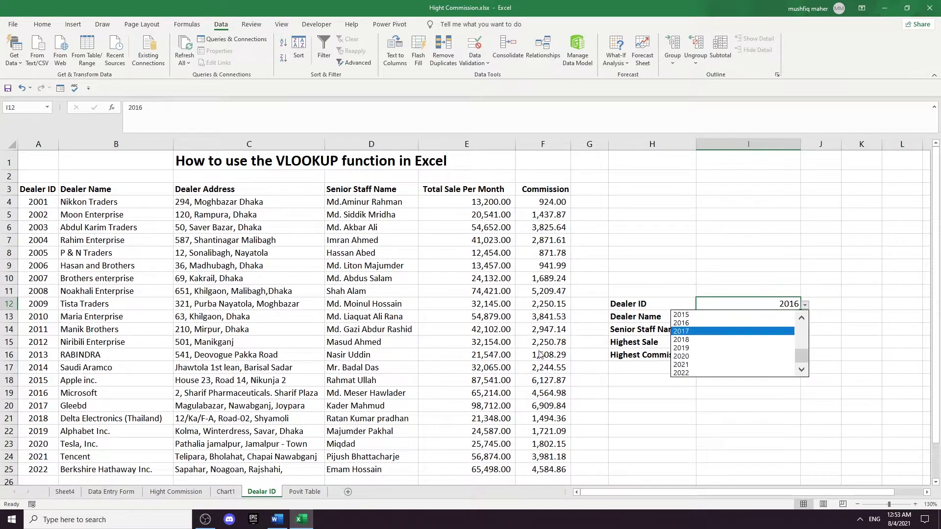
left_click(686, 356)
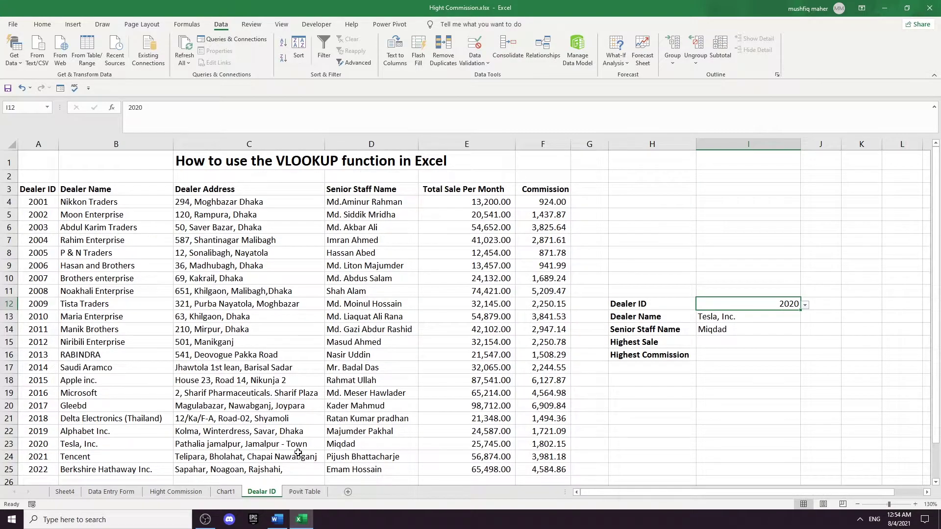
left_click(357, 449)
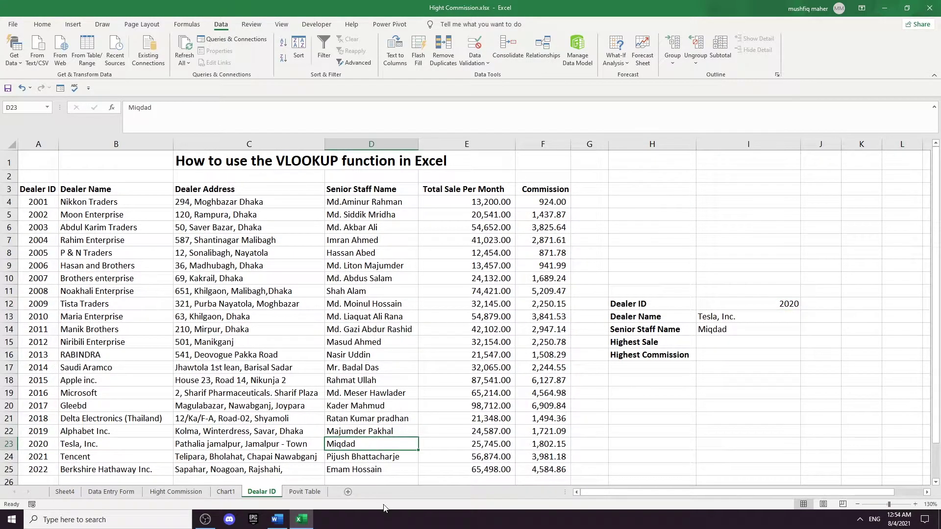
Set Dealer ID to 2008 and check the Noakhali Enterprise results against table row 11
left_click(713, 327)
left_click(799, 301)
left_click(806, 305)
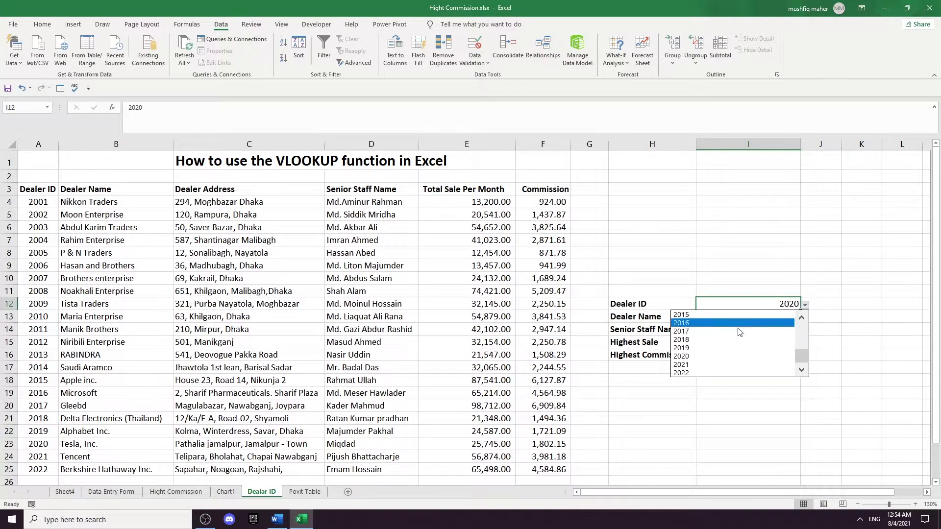
left_click_drag(800, 355, 797, 334)
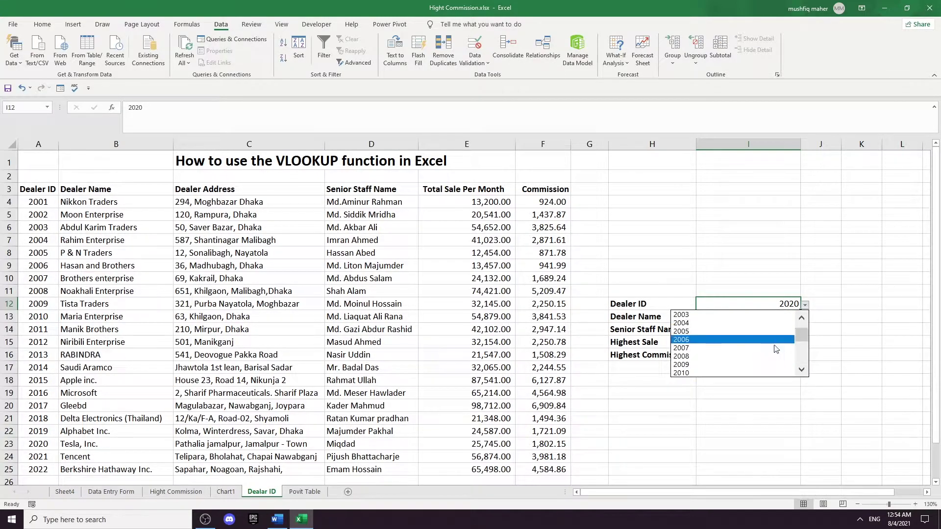
left_click(675, 357)
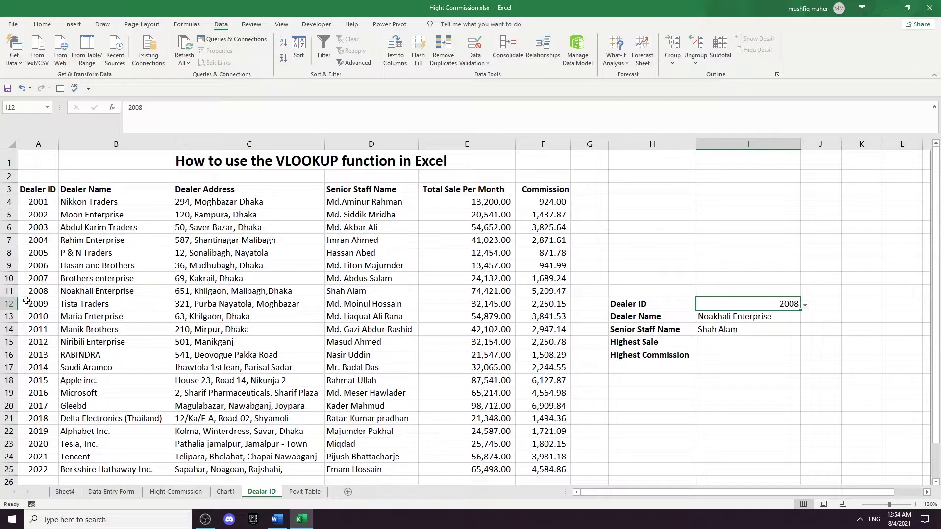
left_click(103, 291)
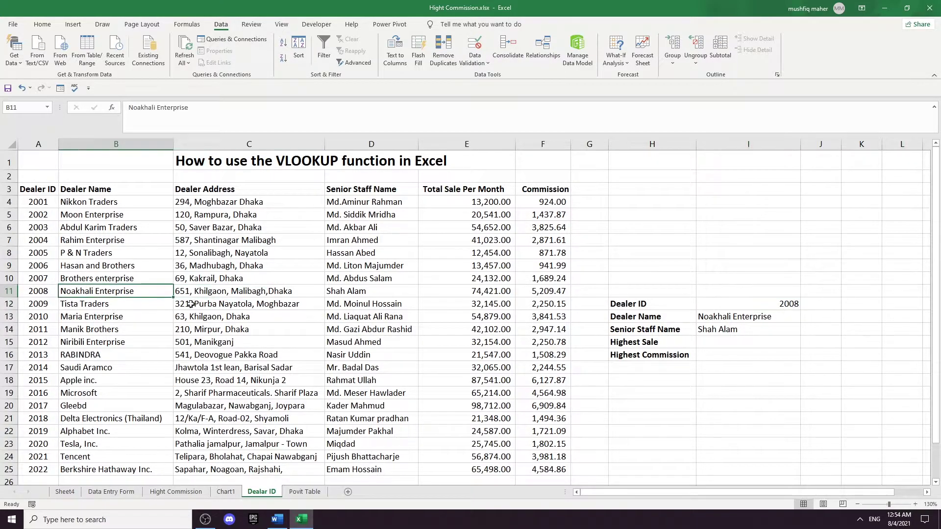
key("Right")
key("Right")
key("Right")
key("Left")
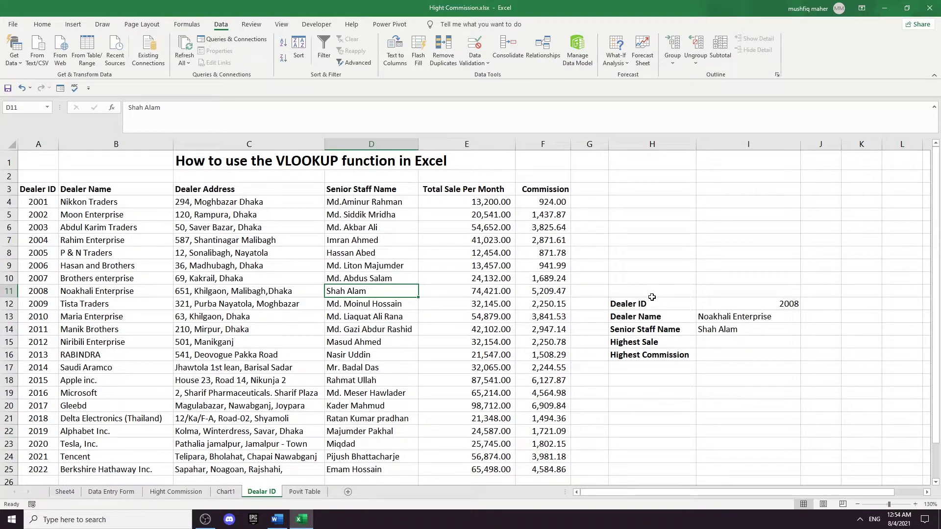
left_click(634, 343)
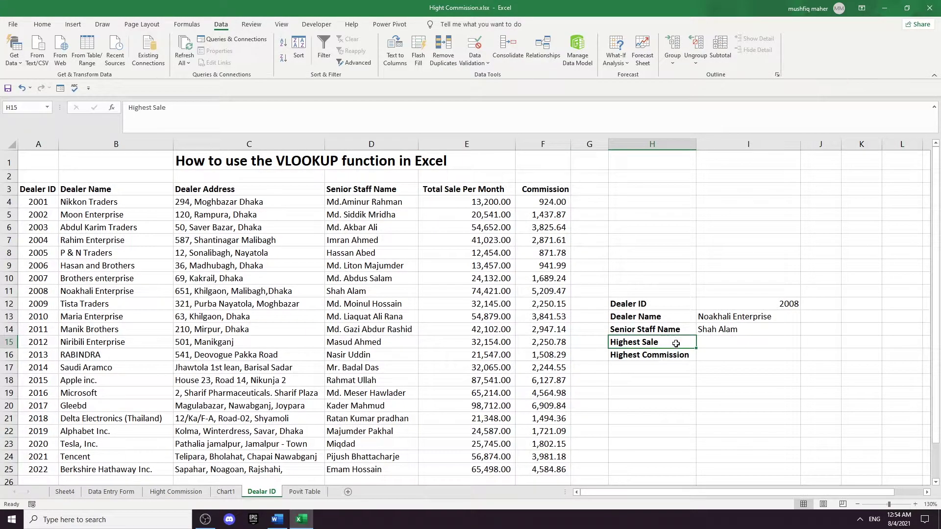
Enter =VLOOKUP(I12,A3:F25,5,0) in I15 to return the total sale 74421
left_click(729, 341)
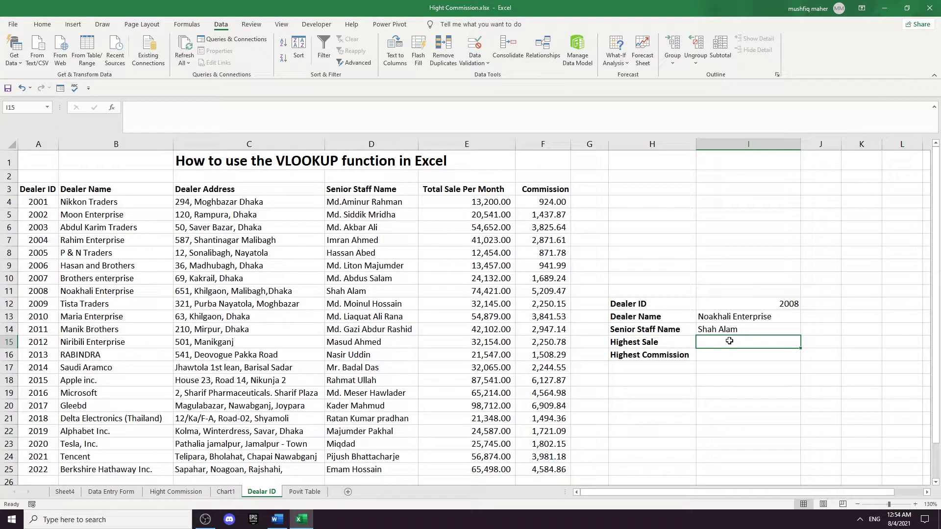
type("=V")
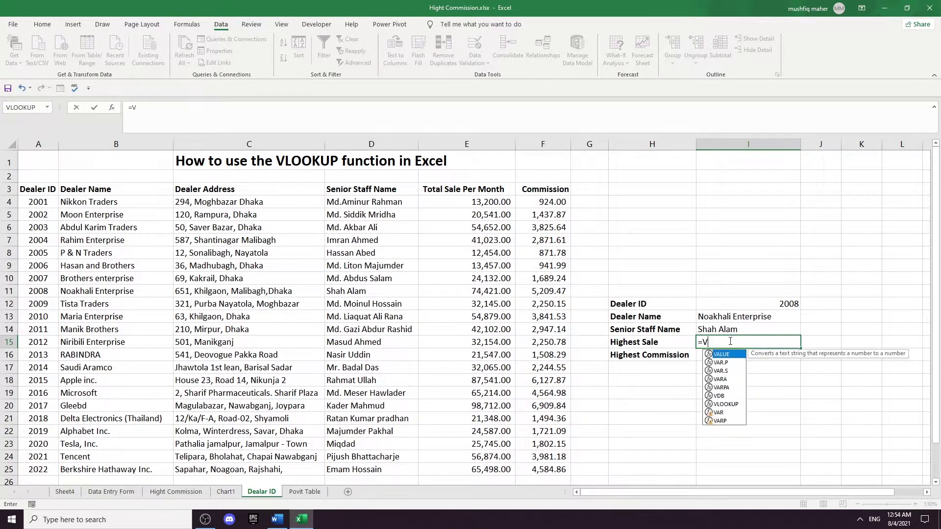
type("L")
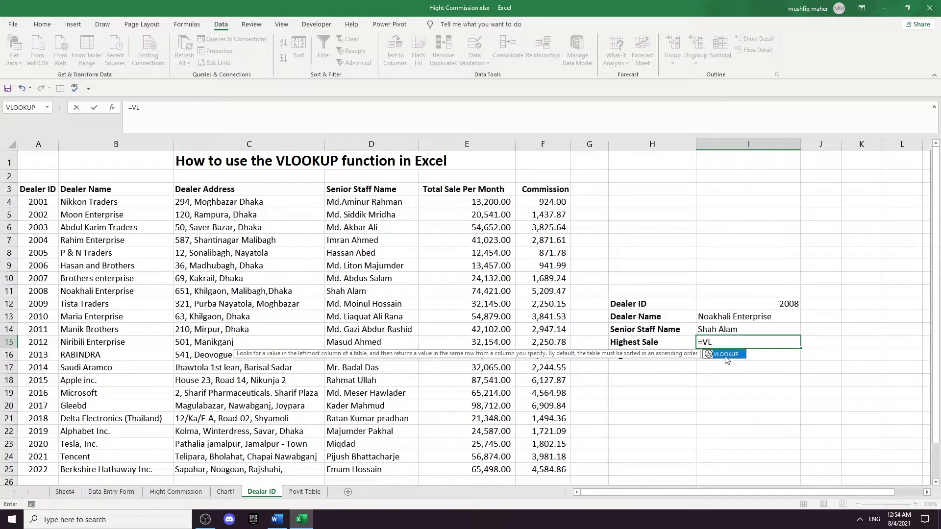
double_click(727, 354)
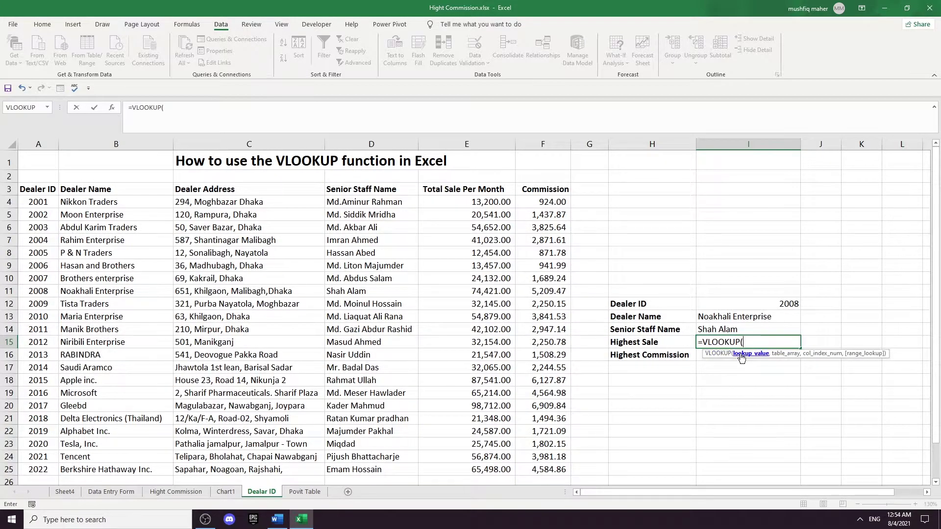
type("i1")
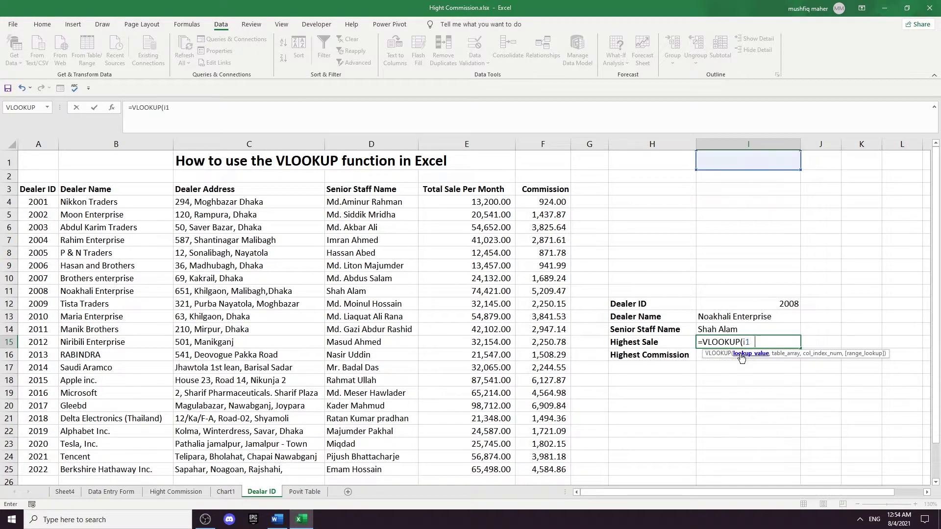
type("2,")
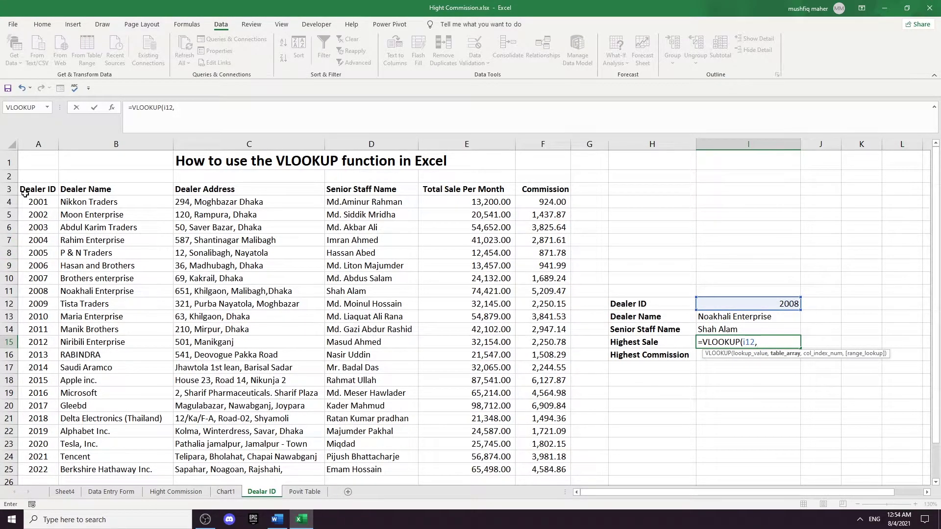
left_click_drag(25, 194, 544, 441)
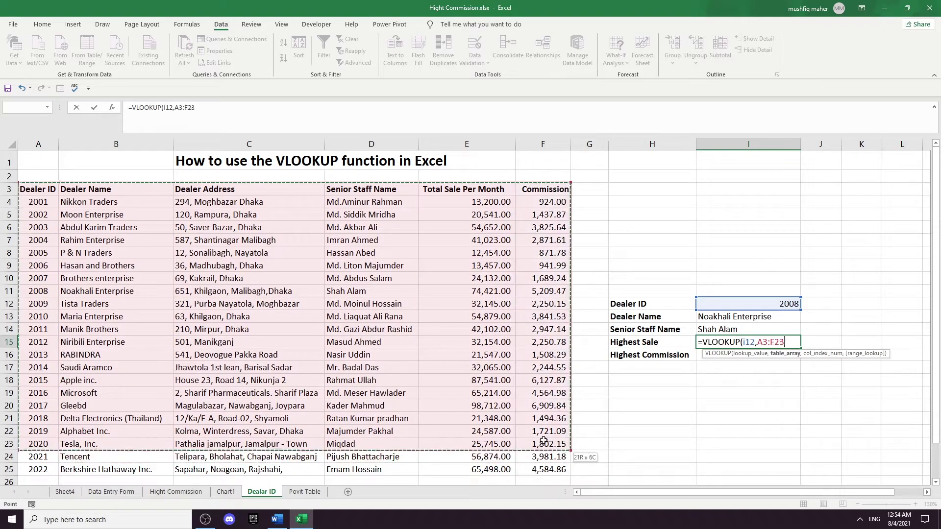
left_click_drag(544, 442, 549, 469)
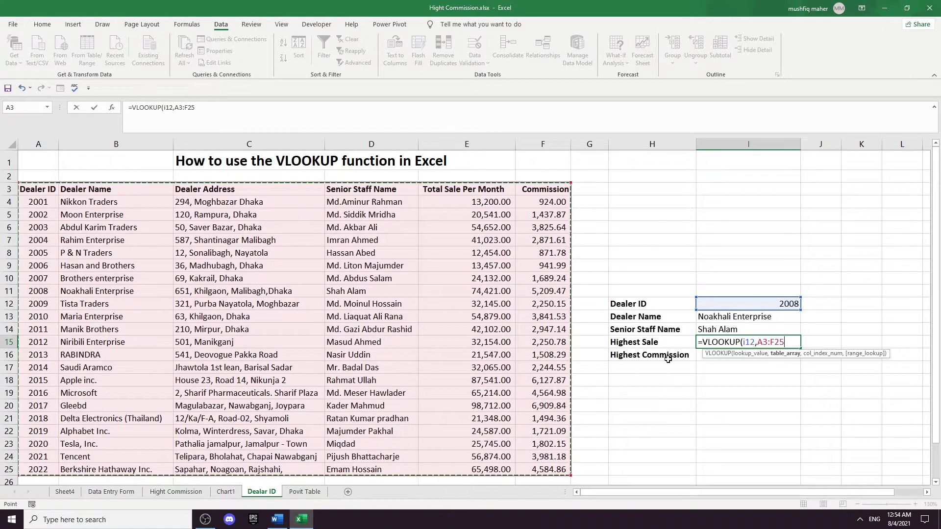
type(",")
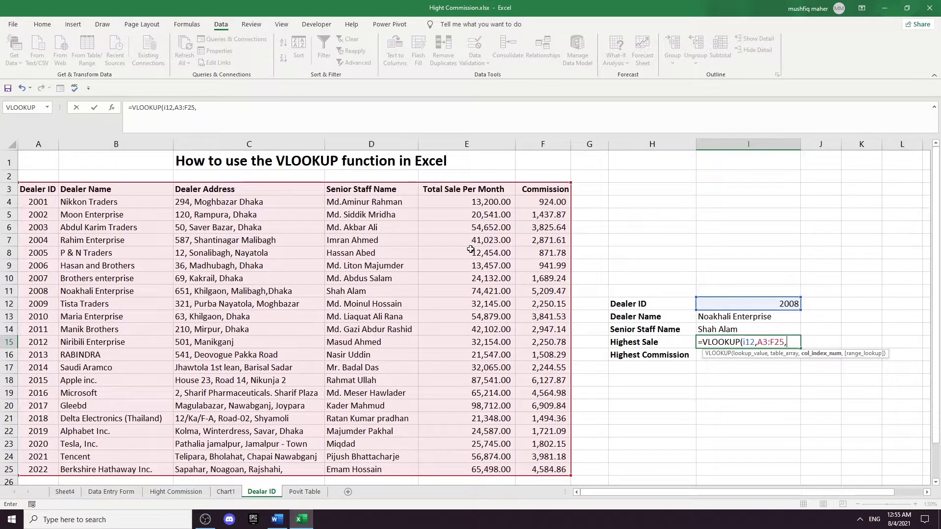
type("5,0")
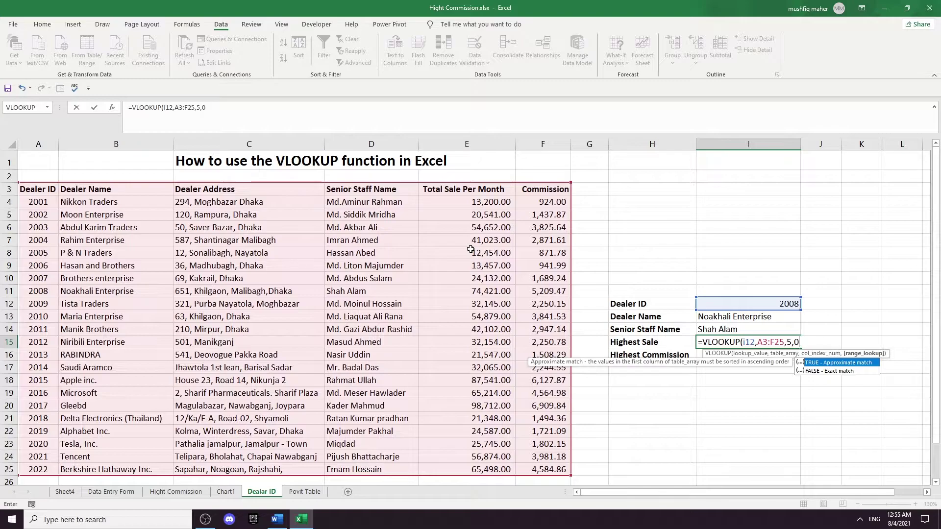
key("Return")
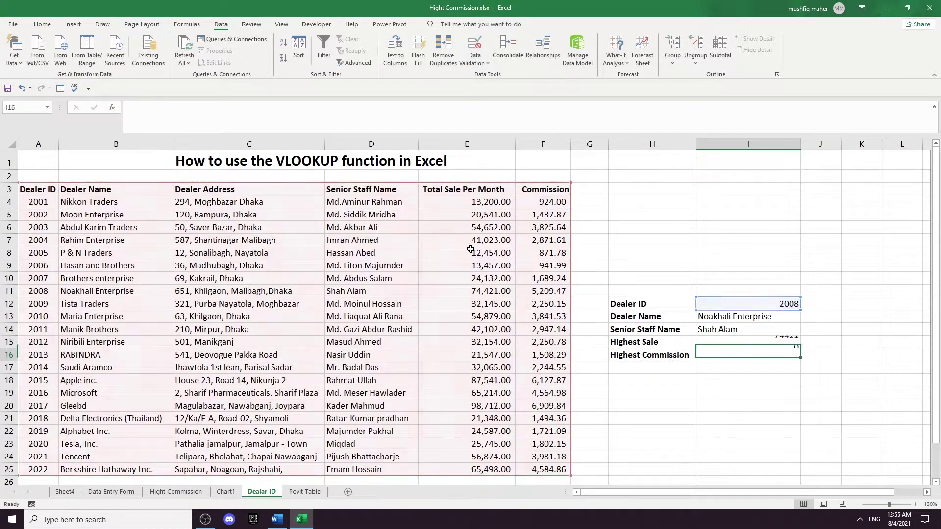
Copy the Total Sale Per Month header from E3 over the Highest Sale label in H15
left_click(632, 345)
left_click(447, 189)
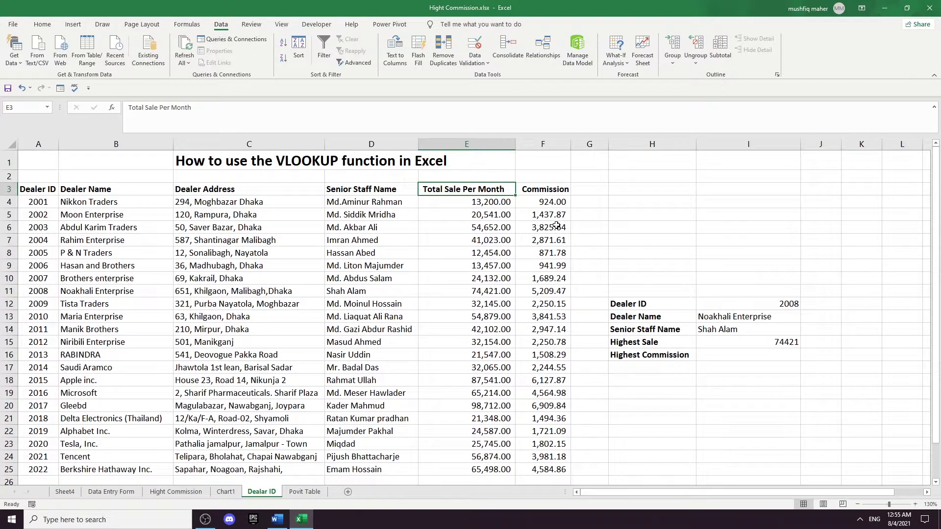
key("ctrl+c")
left_click(617, 343)
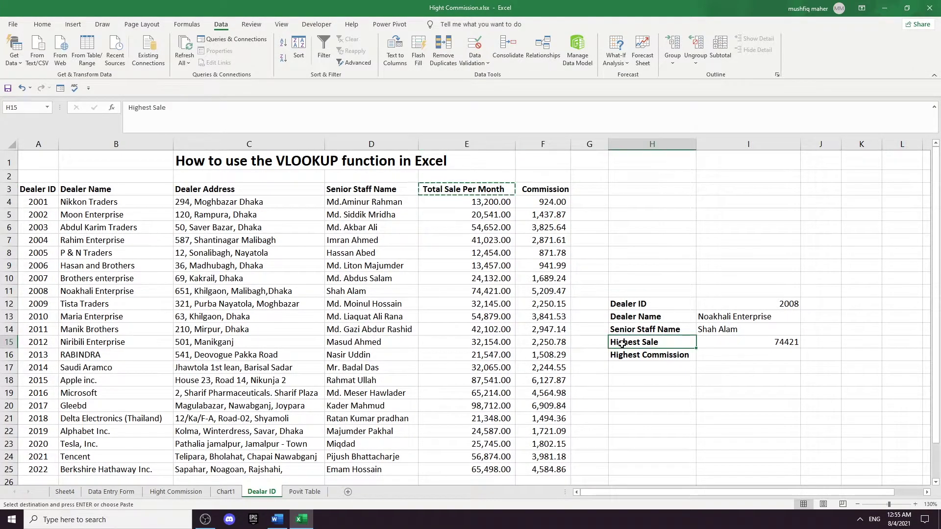
key("ctrl+v")
left_click(635, 366)
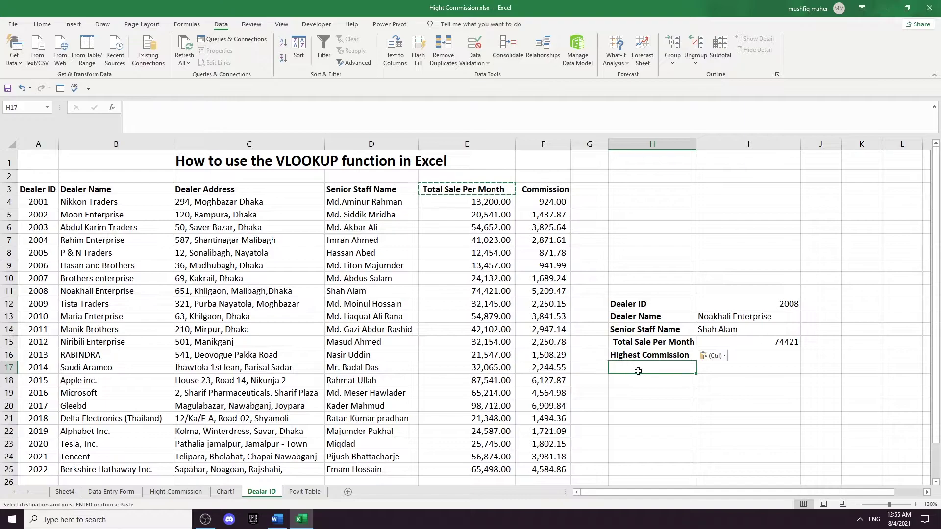
left_click(641, 346)
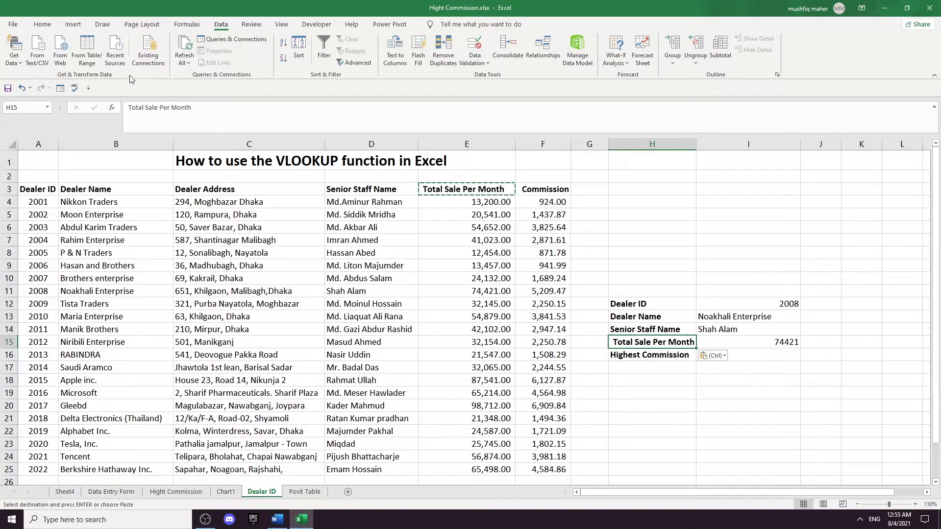
left_click(42, 24)
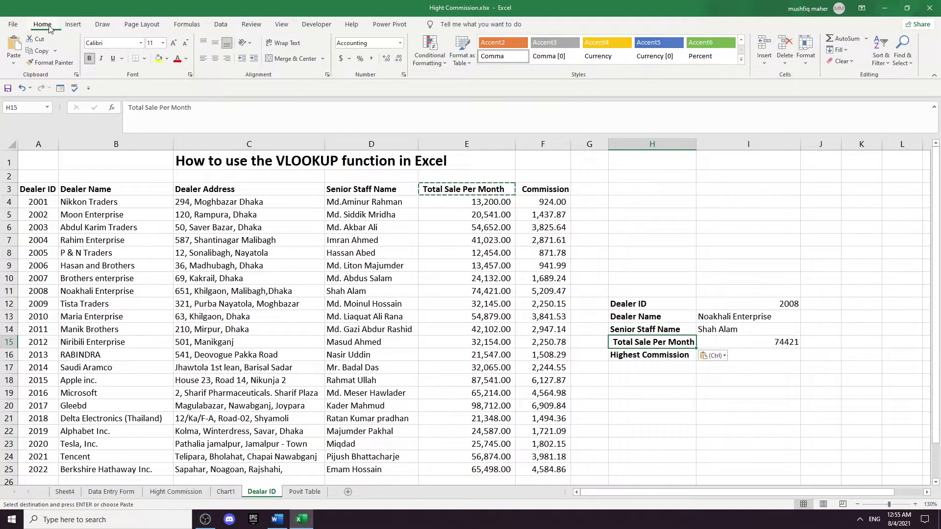
key("Escape")
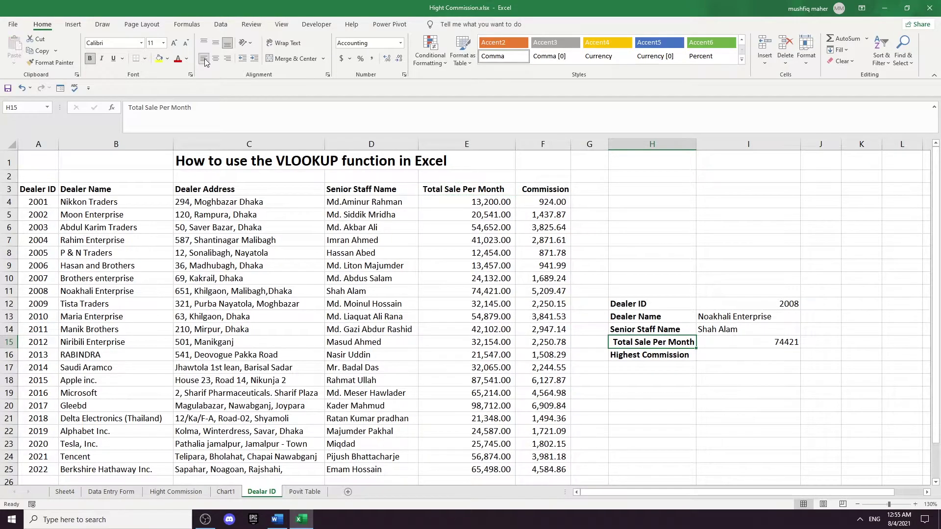
Top-align and left-align the Total Sale Per Month label in H15
left_click(618, 402)
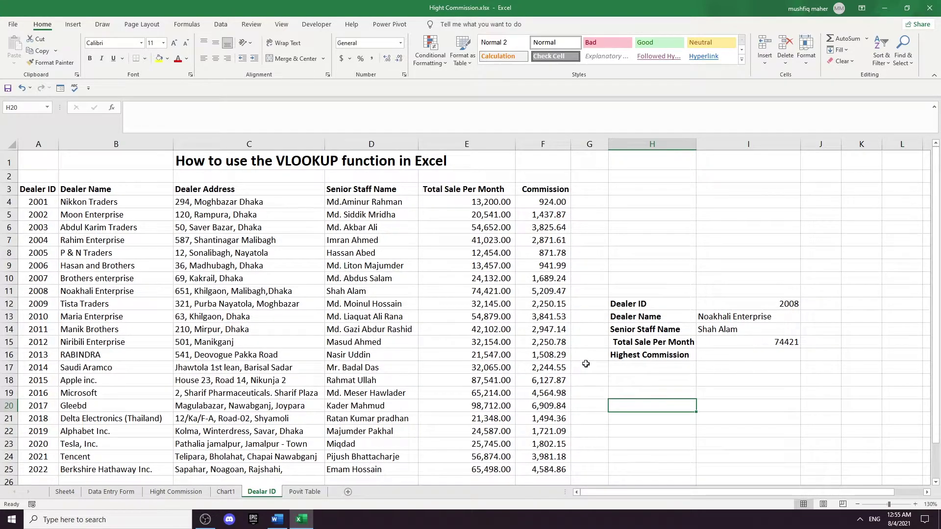
left_click(203, 43)
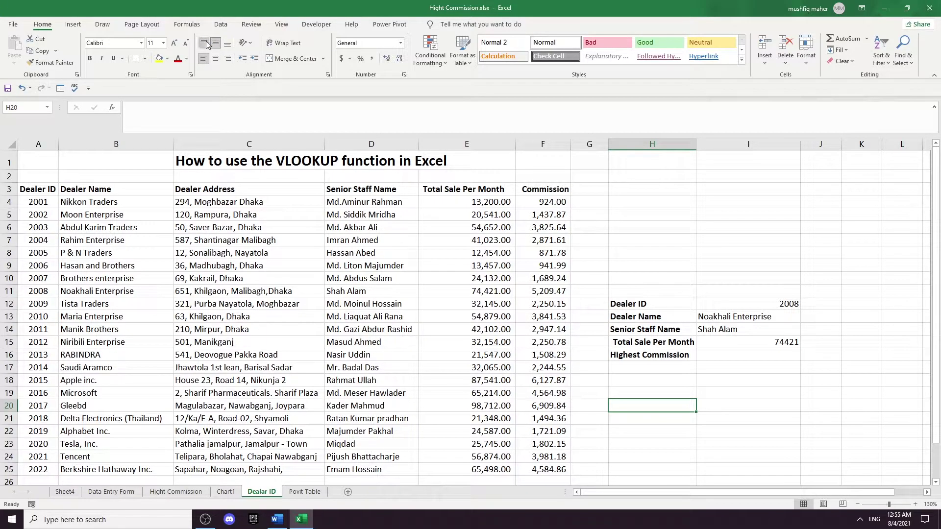
left_click(674, 343)
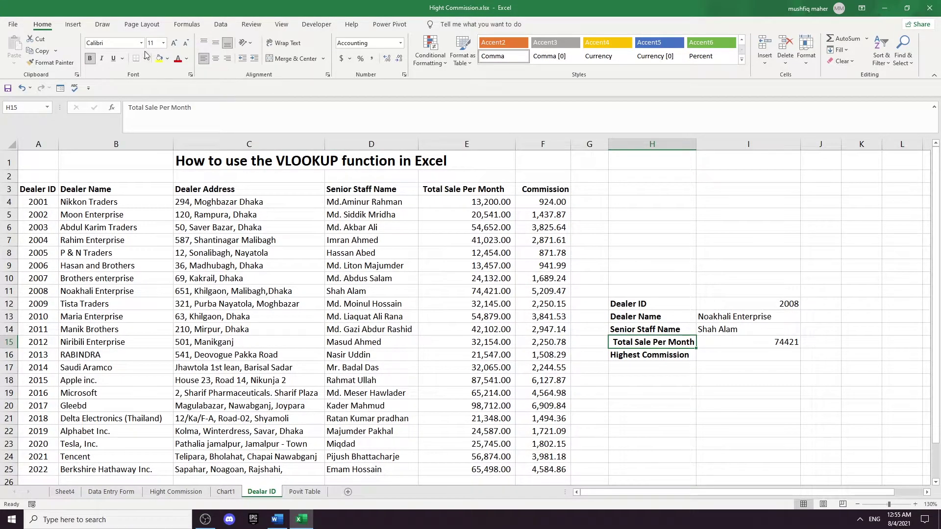
left_click(204, 43)
left_click(215, 60)
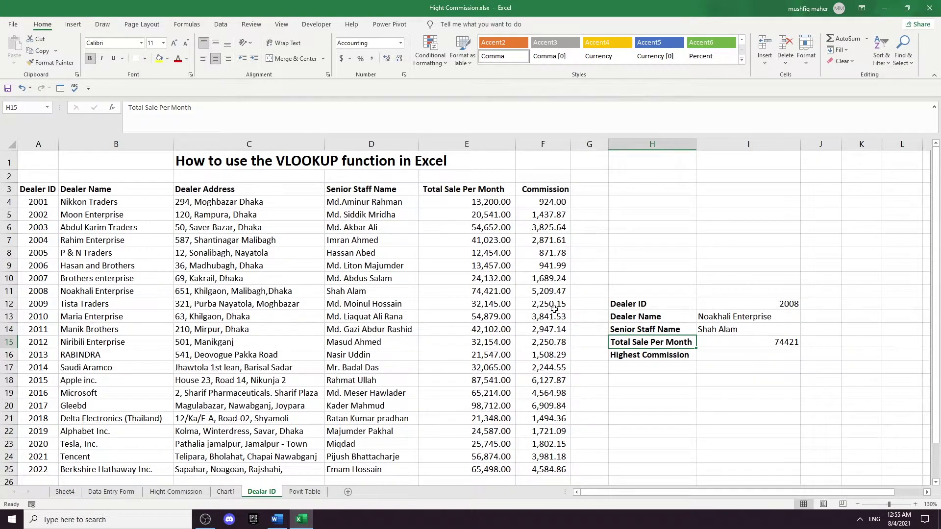
left_click(613, 417)
Apply Comma Style to I15 so it shows 74,421.00
left_click(731, 343)
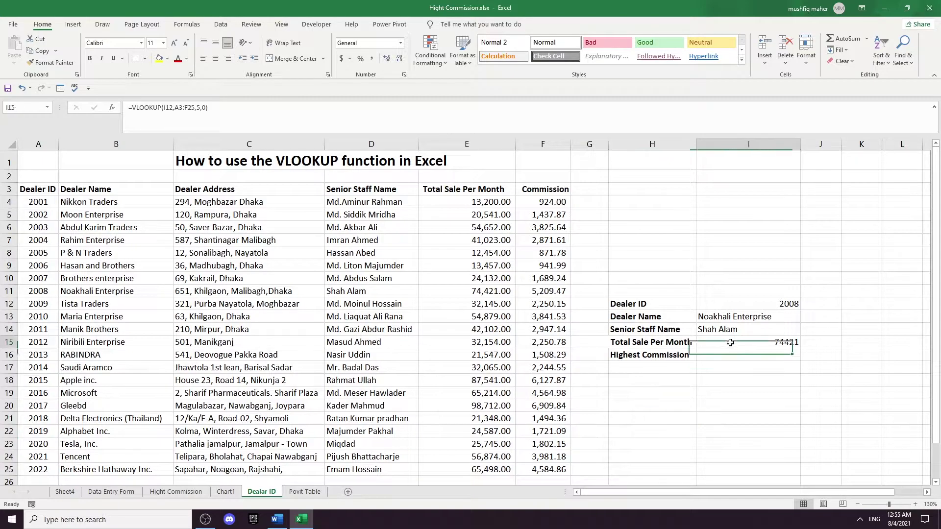
left_click(372, 58)
left_click_drag(745, 368, 745, 380)
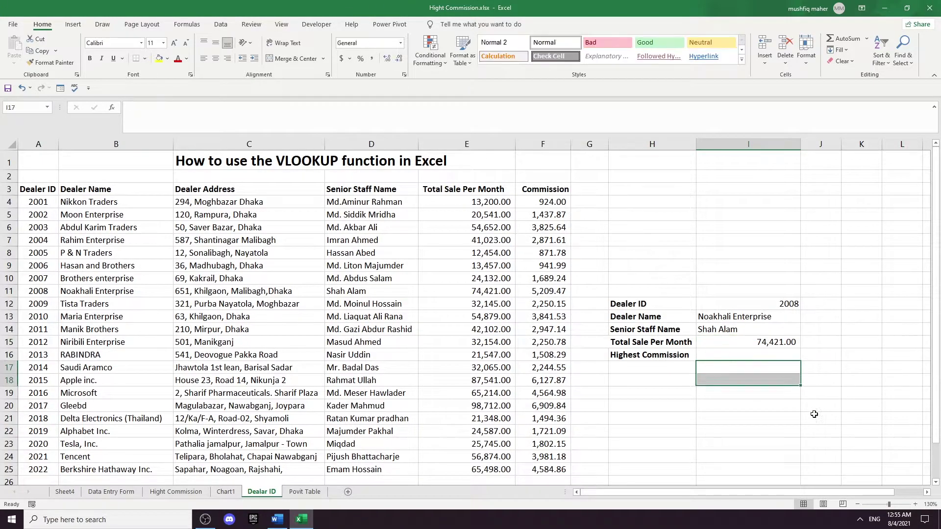
left_click(774, 354)
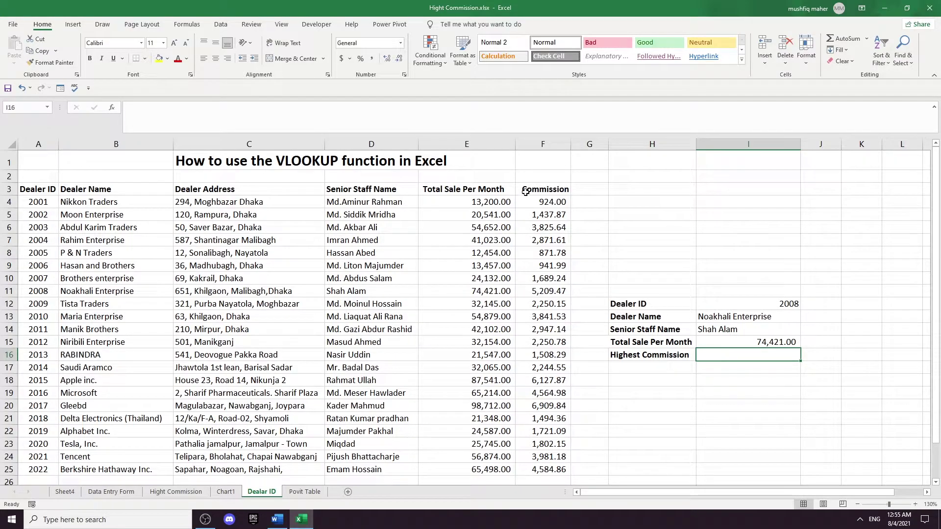
Rename the Highest Commission label in H16 to Commission
left_click(633, 353)
left_click(154, 108)
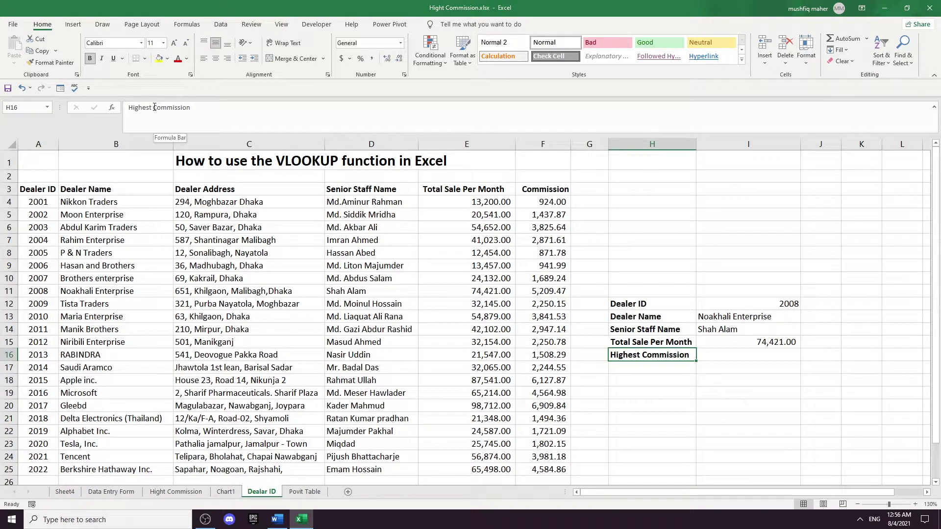
key("BackSpace")
key("BackSpace")
key("BackSpace")
key("BackSpace")
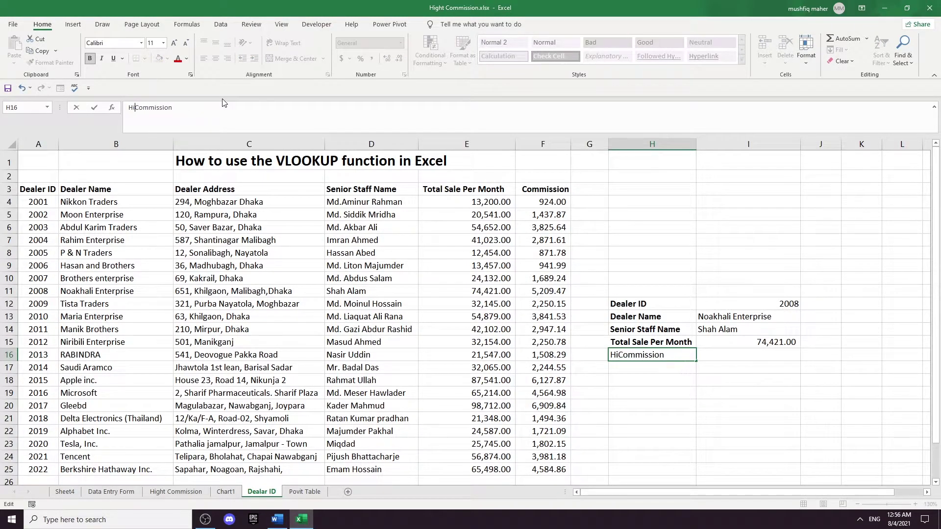
key("BackSpace")
key("Return")
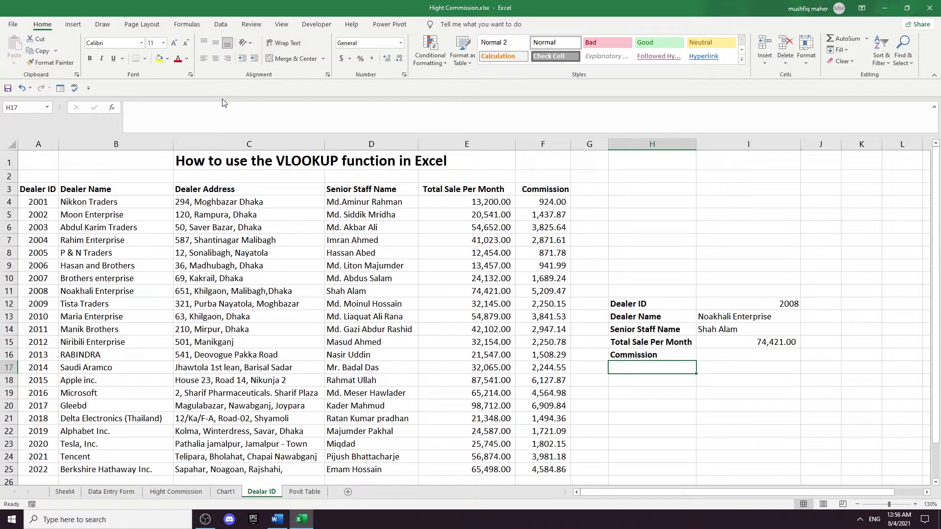
Enter =VLOOKUP(I12,A3:F25,6,0) in I16 to return commission 5209.47
left_click(721, 354)
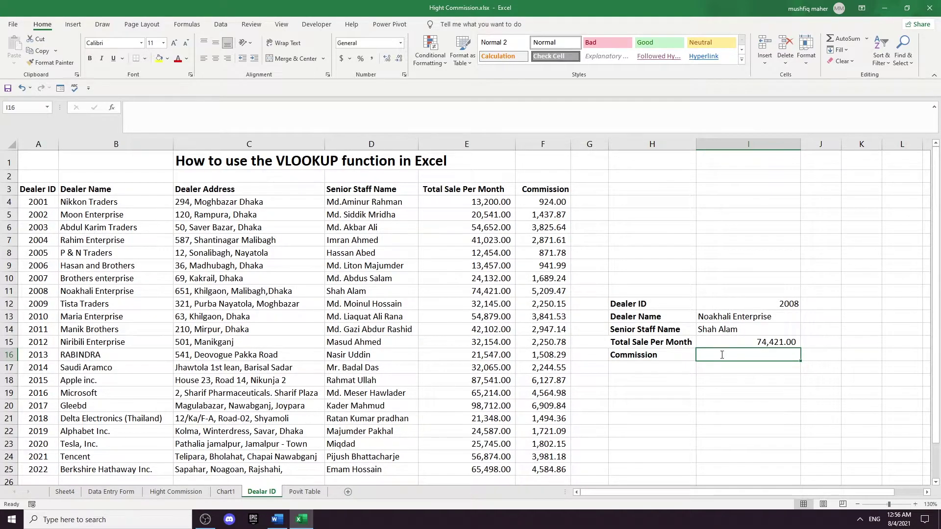
type("=V")
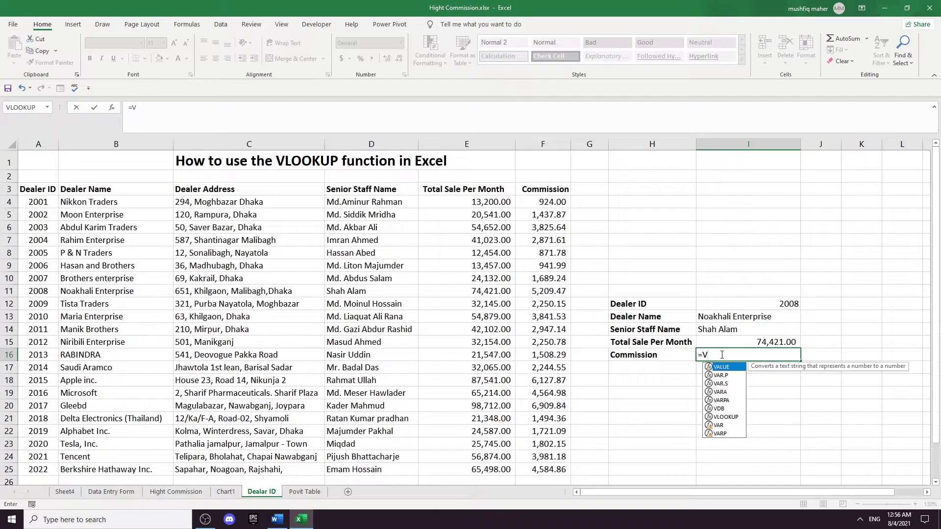
type("L")
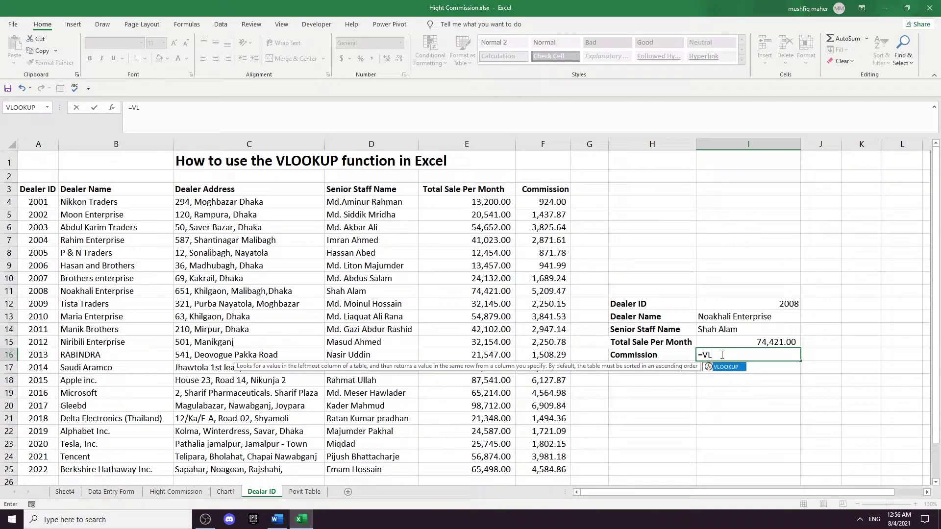
double_click(732, 370)
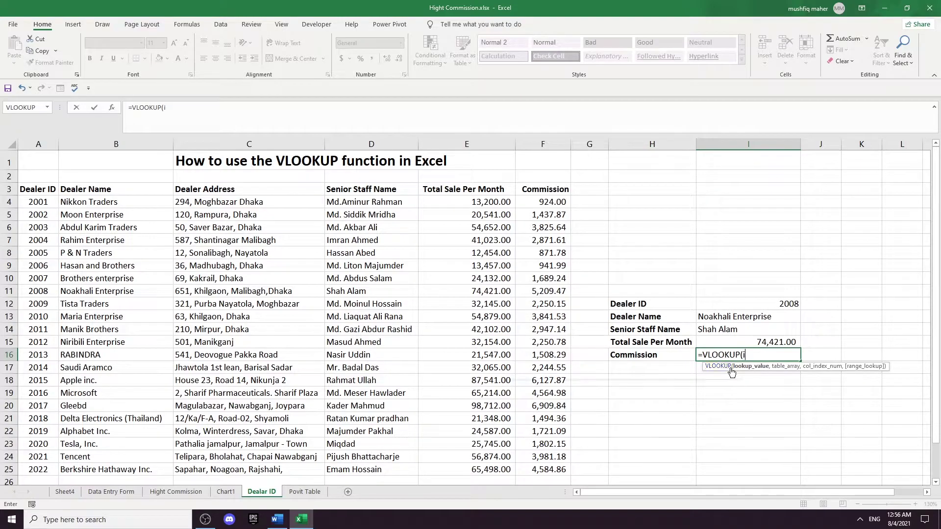
type("i12,")
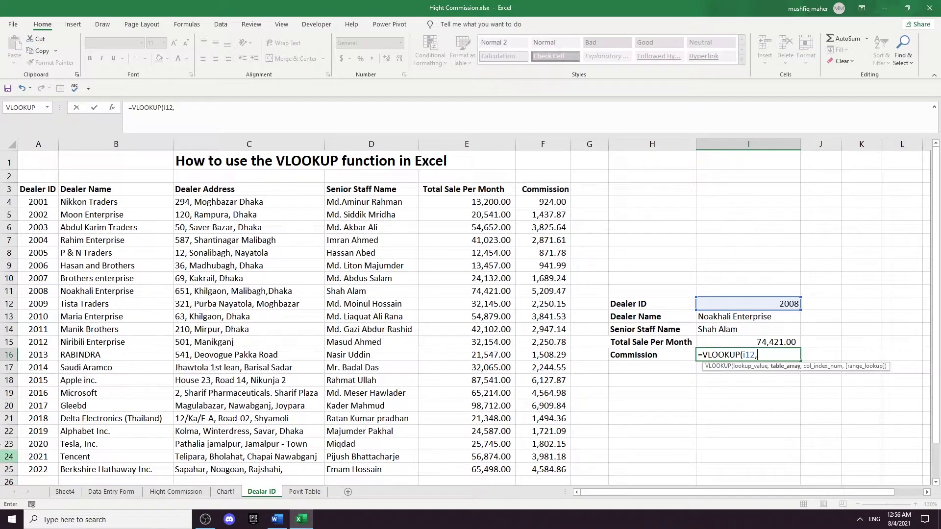
left_click(26, 190)
left_click_drag(26, 190, 536, 474)
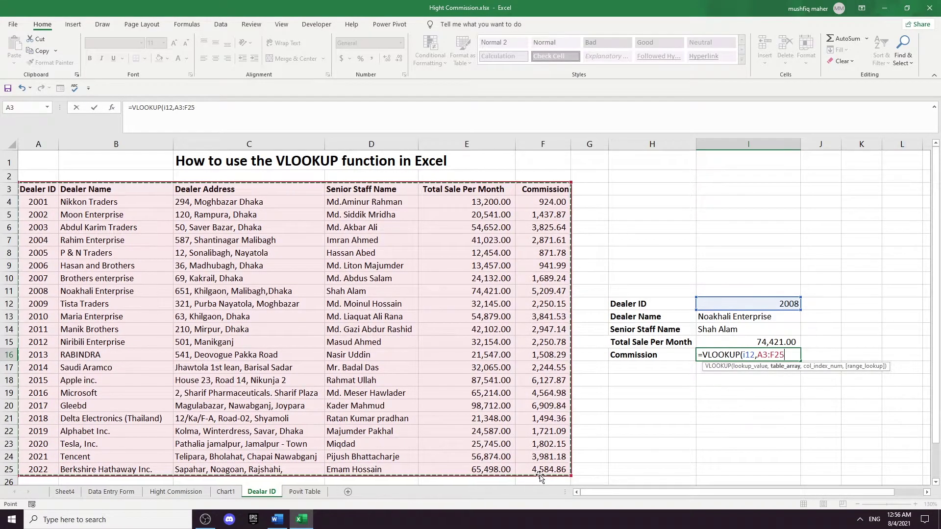
type(",")
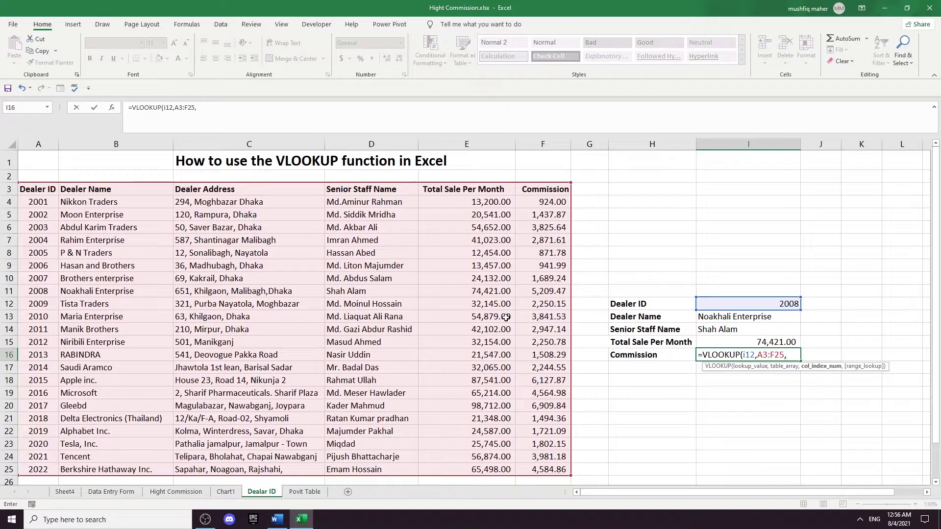
type("6,0")
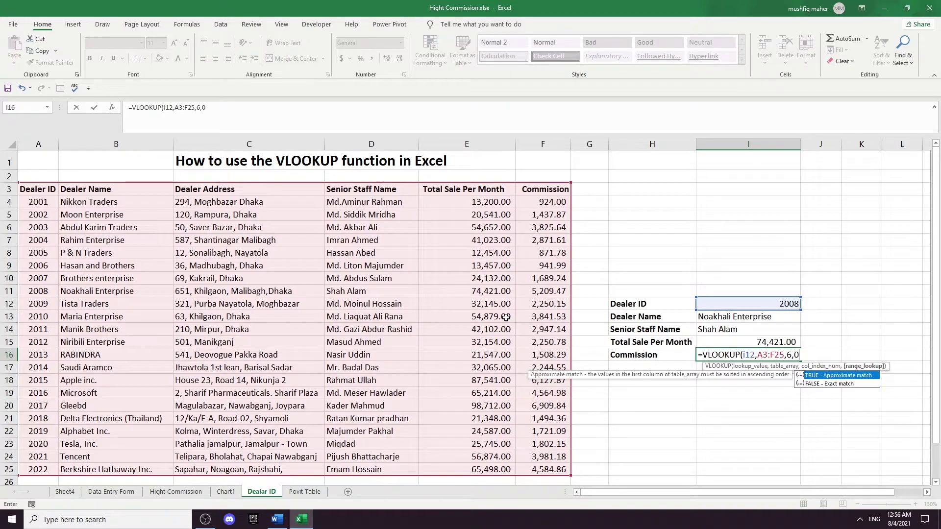
type(")")
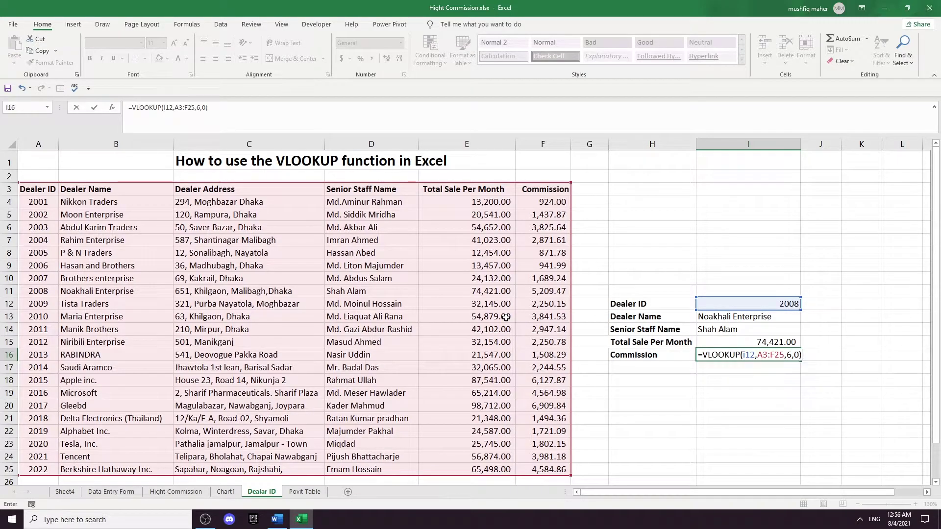
key("Return")
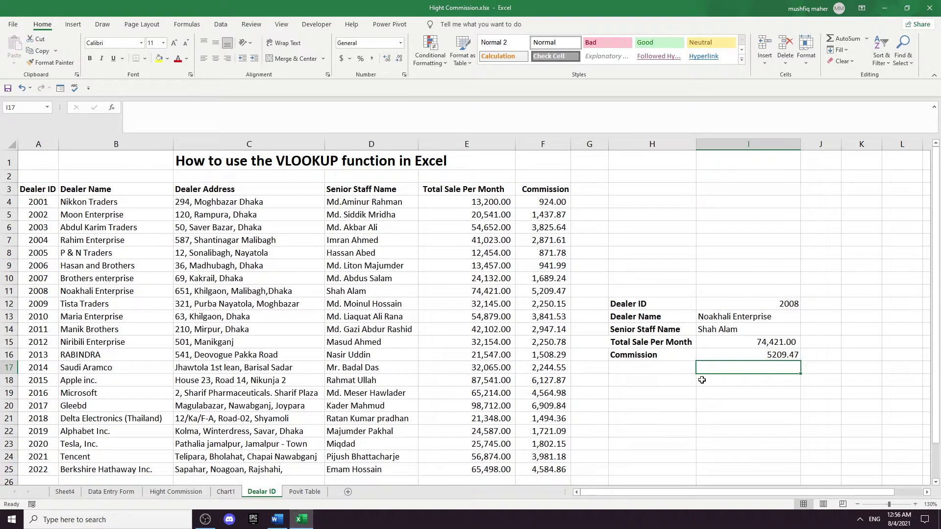
Set Dealer ID to 2014 and verify the Saudi Aramco lookup results against table row 17
left_click(710, 357)
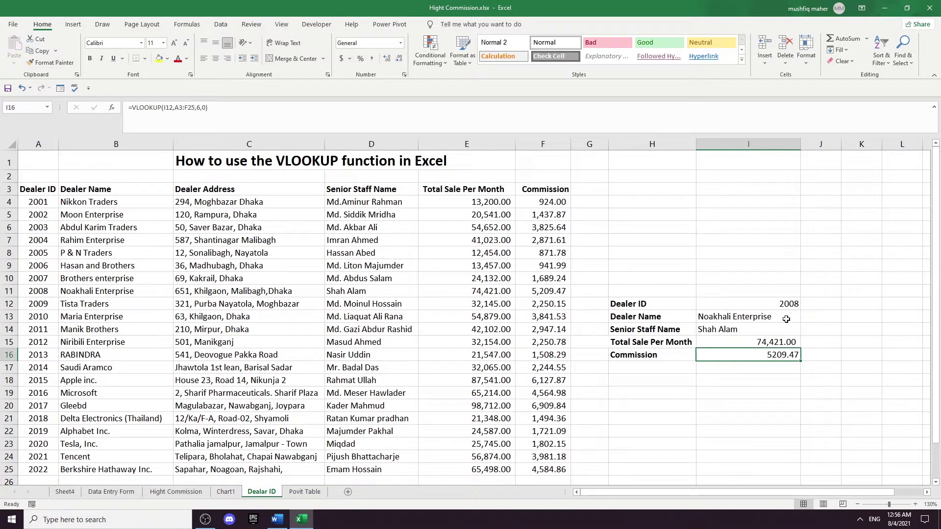
left_click(790, 303)
left_click(805, 305)
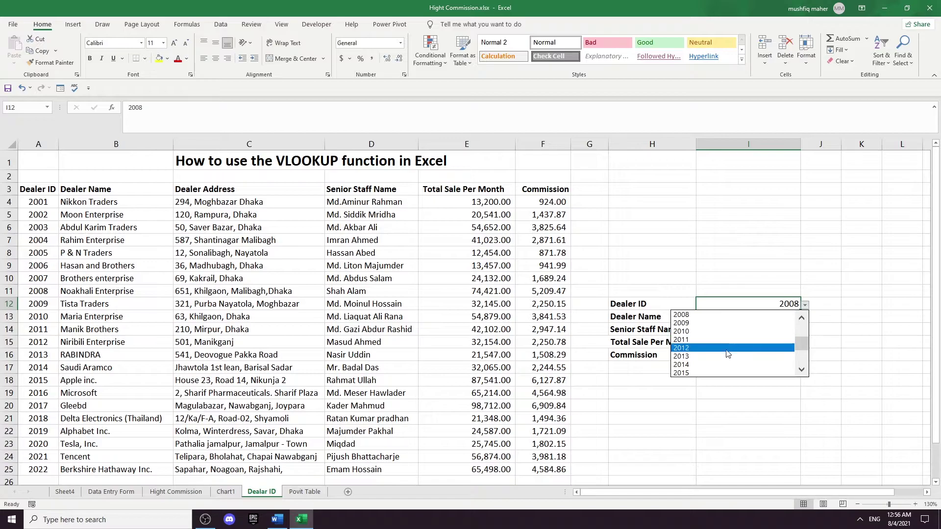
left_click(715, 365)
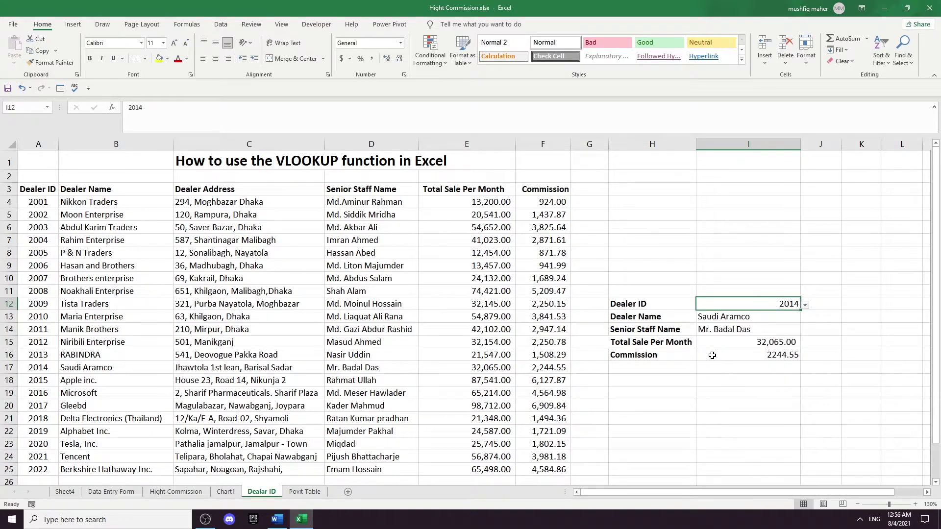
left_click(72, 372)
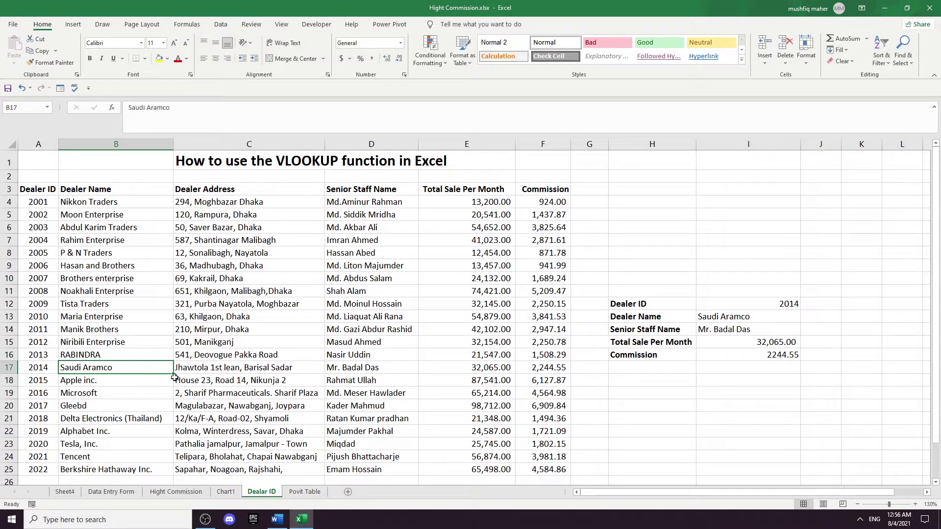
key("Right")
key("Right")
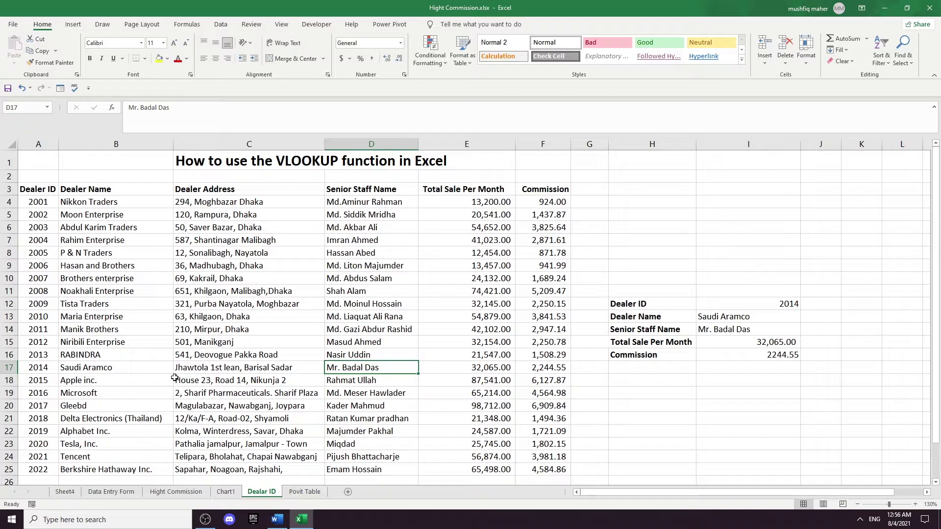
key("Right")
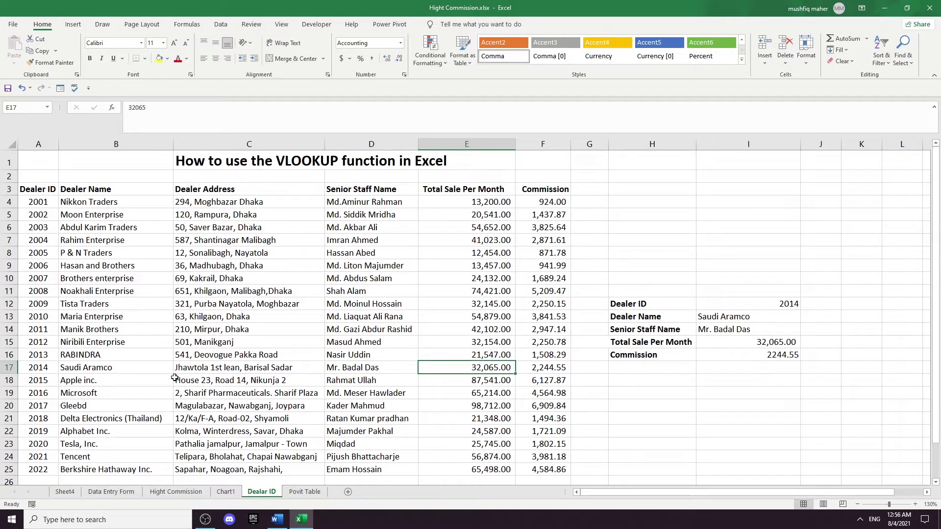
key("Right")
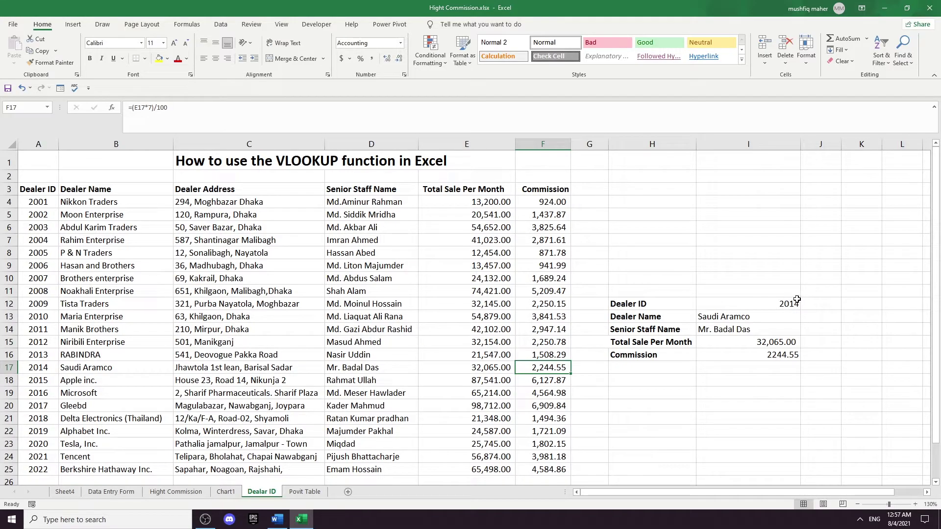
Pick Dealer ID 2016 from the dropdown in I12
left_click(796, 300)
left_click(805, 306)
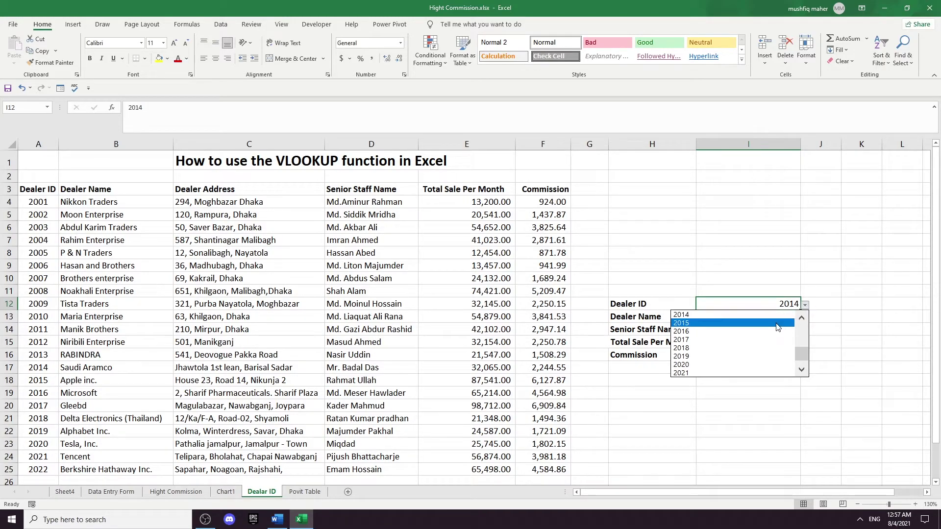
left_click(682, 331)
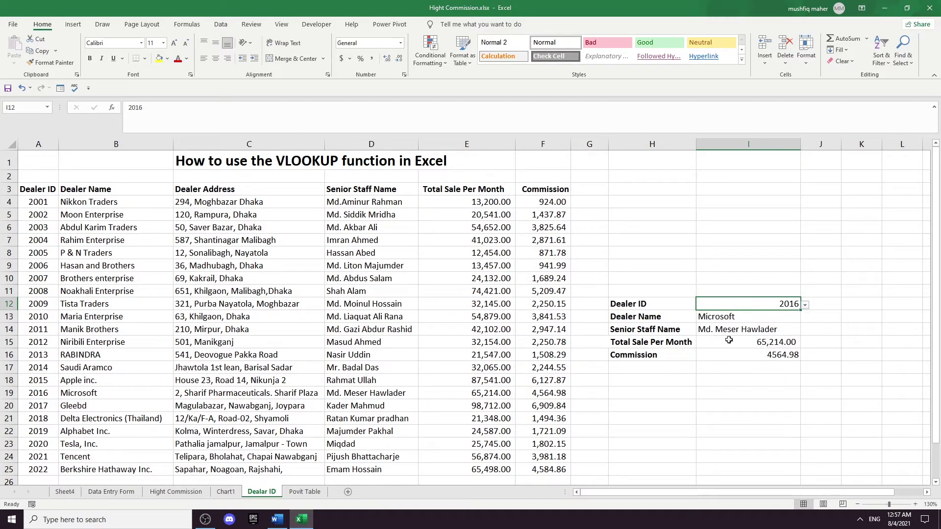
Change the I12 Dealer ID to 2004 from the dropdown list
left_click(809, 306)
left_click(769, 312)
left_click(804, 305)
scroll(766, 328, "up", 2)
scroll(766, 328, "up", 3)
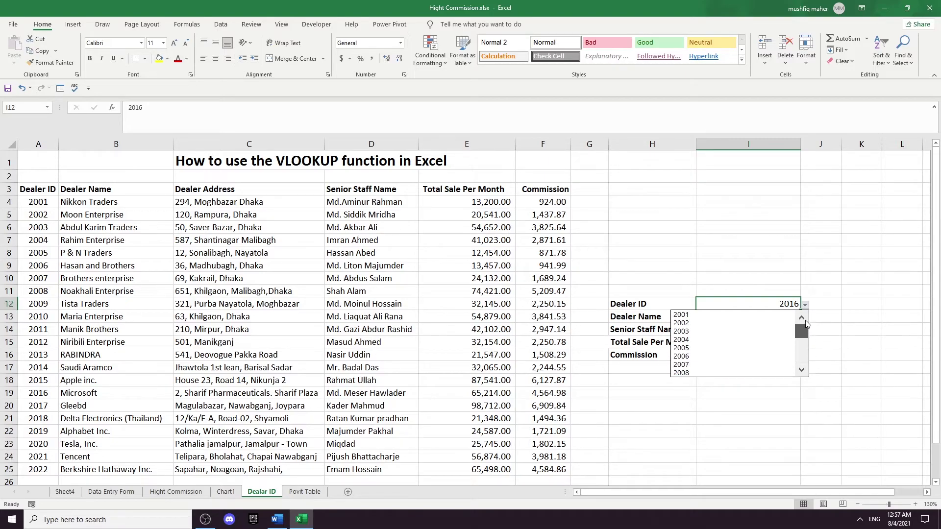
left_click(766, 340)
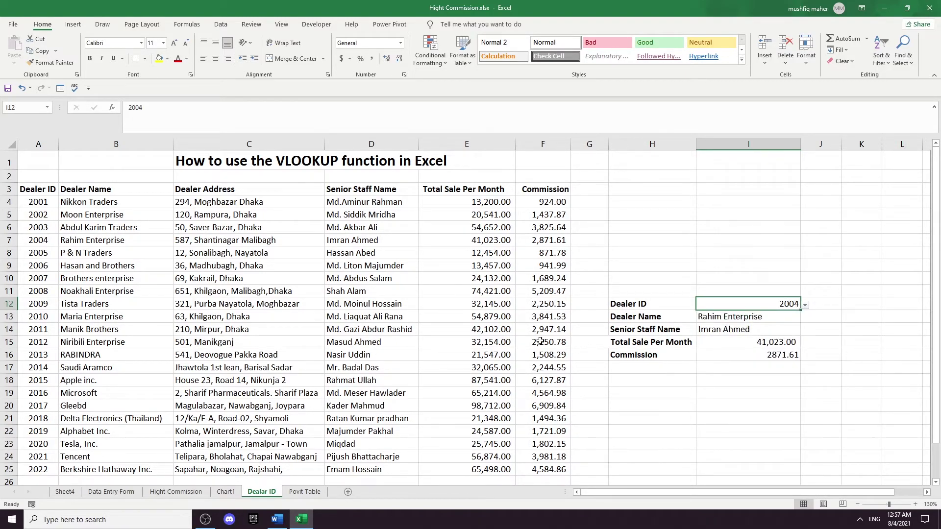
Compare table row 7 (Rahim Enterprise, staff, 41,023.00) with the lookups, including the I16 commission formula
left_click(105, 242)
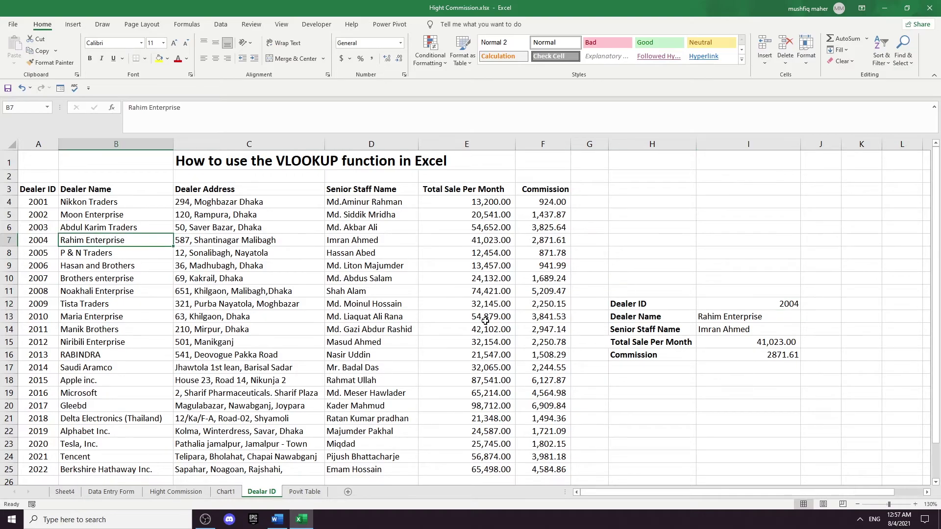
key("Right")
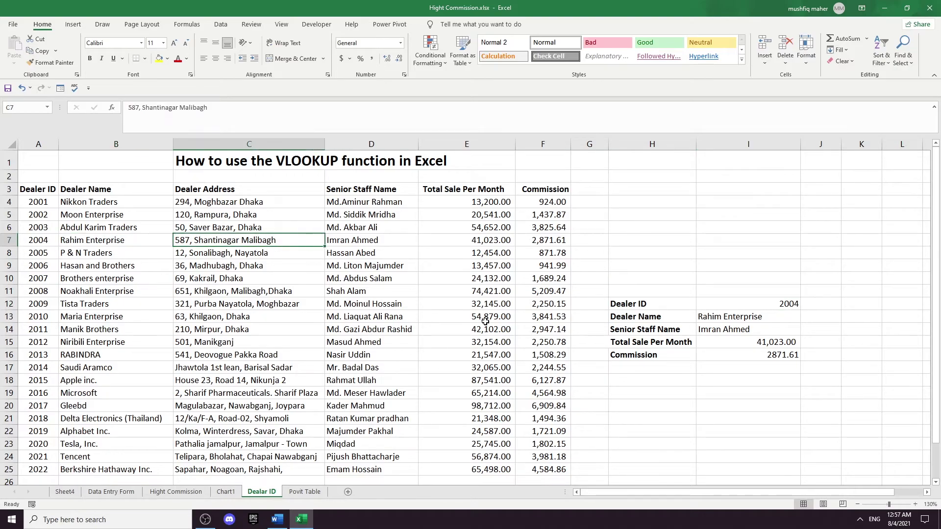
key("Right")
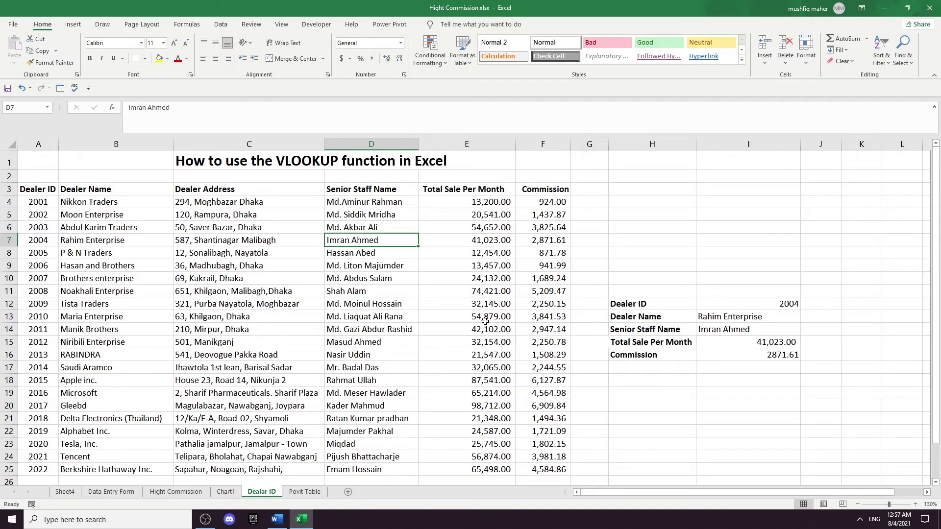
key("Right")
key("Right")
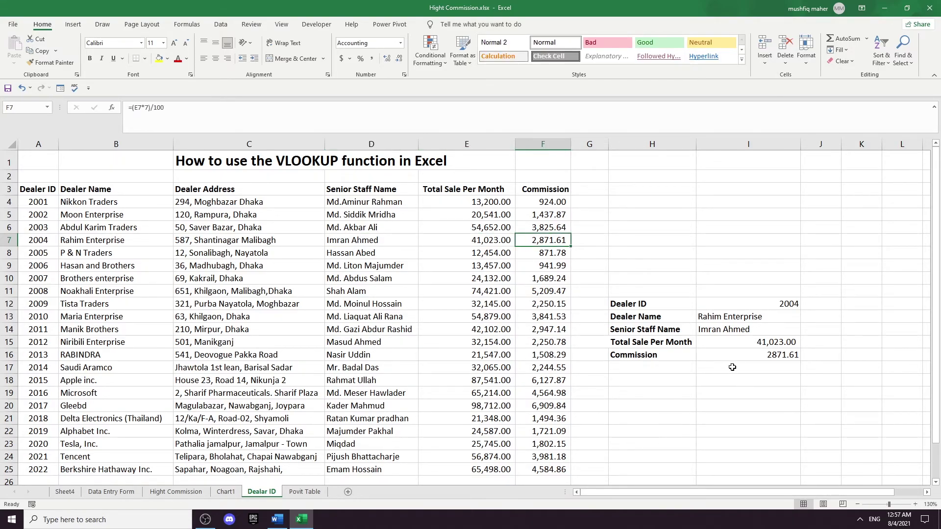
left_click(760, 361)
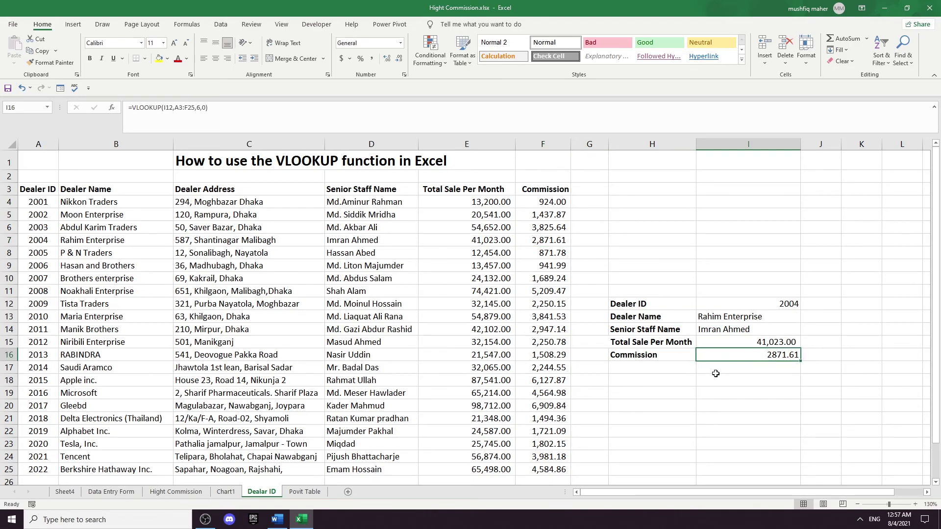